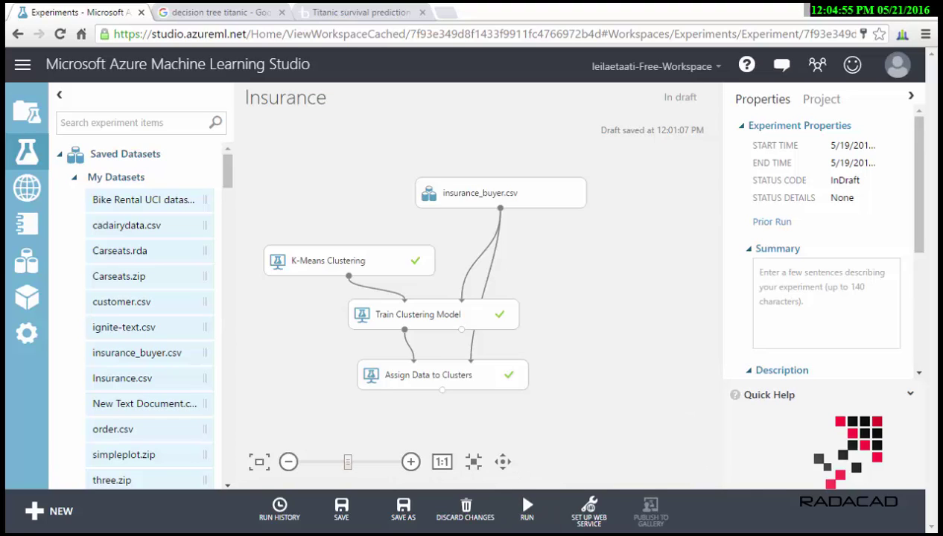
Preview the insurance buyer dataset and check the InsuranceBuyer statistics and histogram.
{"action": "mouse_move", "coordinate": [666, 533]}
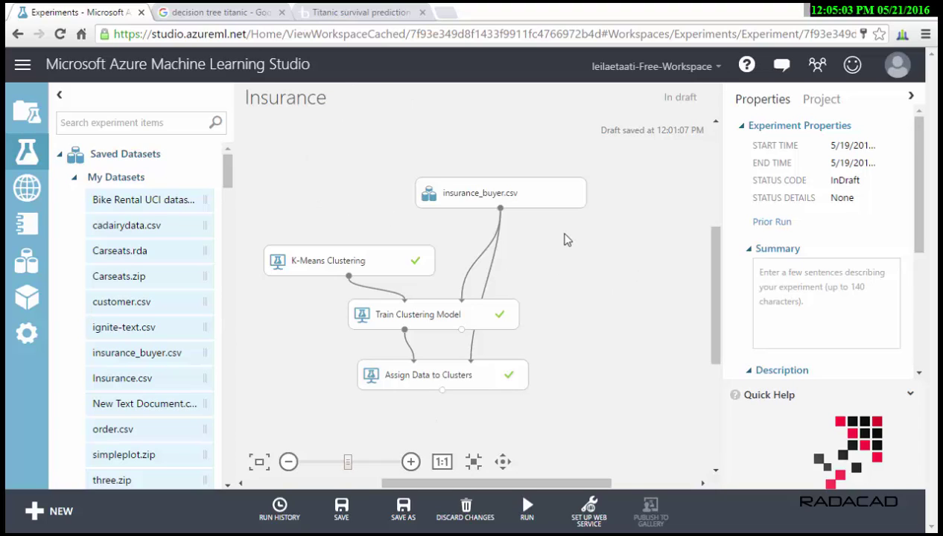
{"action": "right_click", "coordinate": [500, 208]}
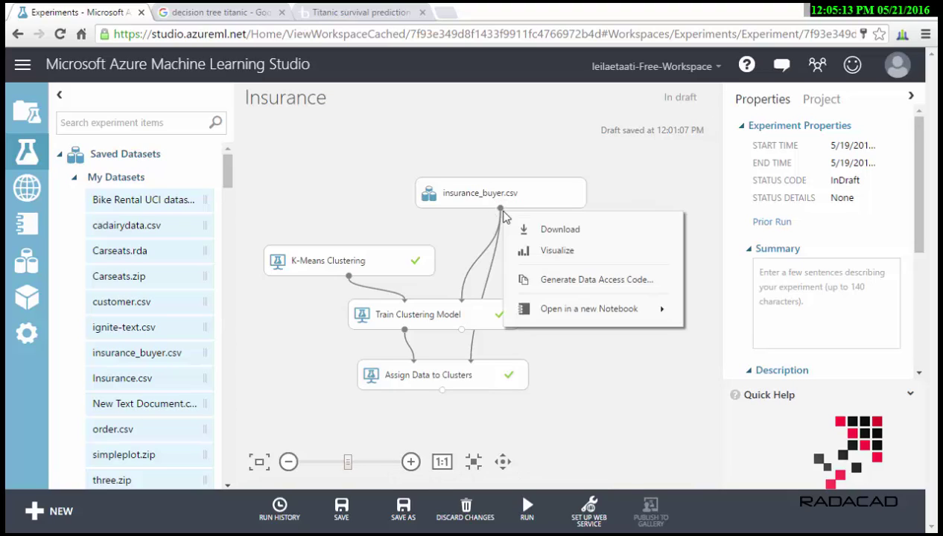
{"action": "left_click", "coordinate": [558, 250]}
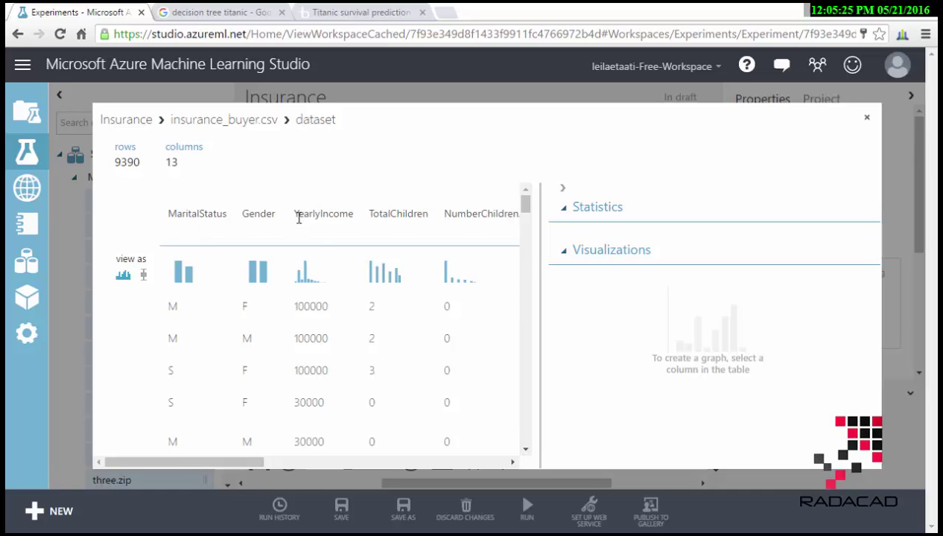
{"action": "left_click_drag", "start_coordinate": [243, 461], "coordinate": [509, 476]}
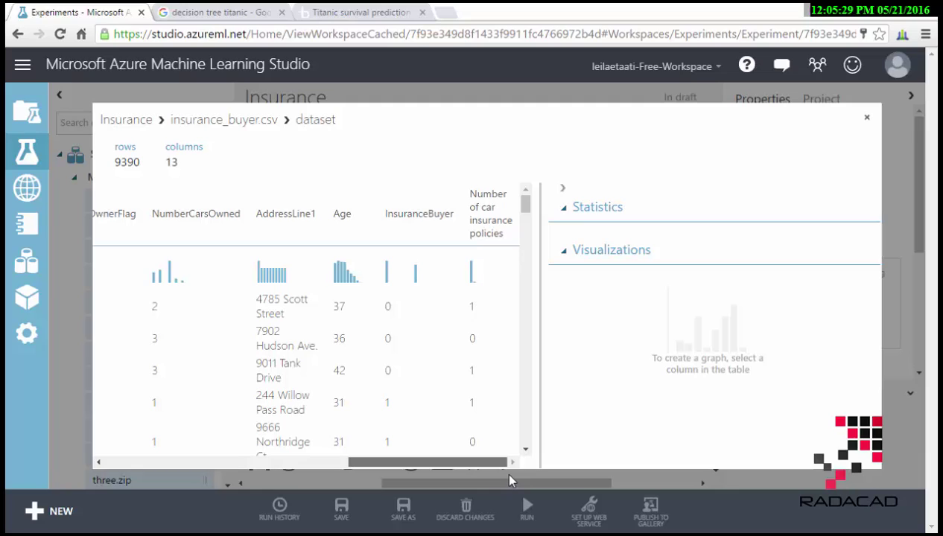
{"action": "left_click", "coordinate": [408, 240]}
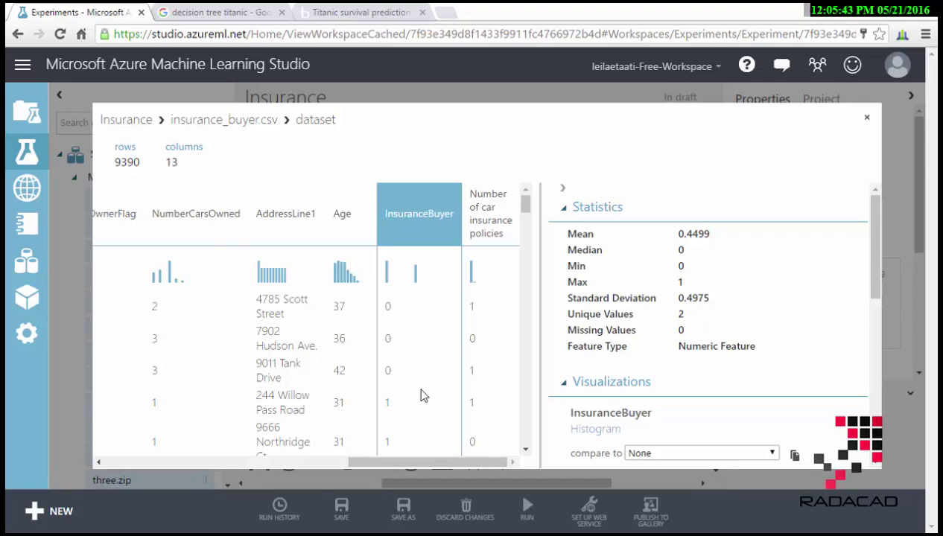
{"action": "left_click", "coordinate": [867, 117]}
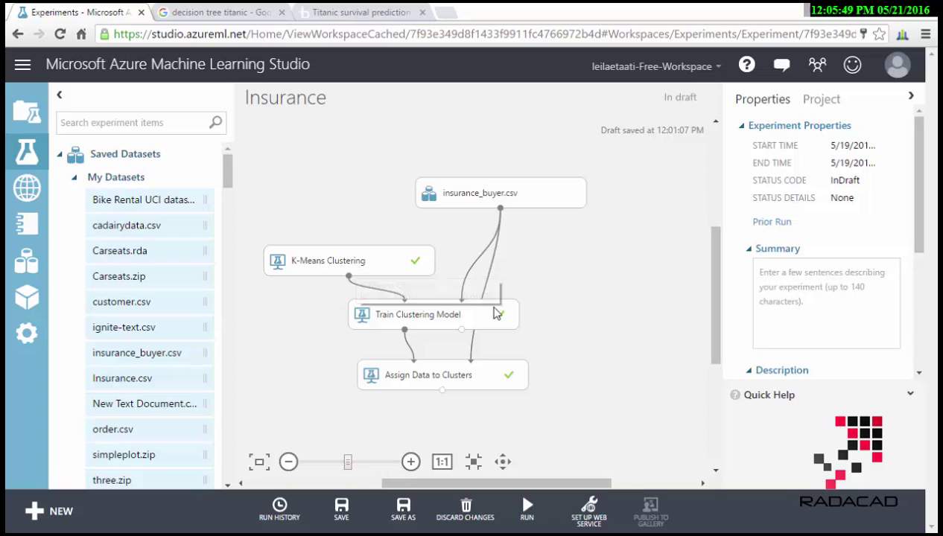
Set the K-Means Clustering number of centroids to 7 and review the cluster assignment results.
{"action": "left_click", "coordinate": [317, 263]}
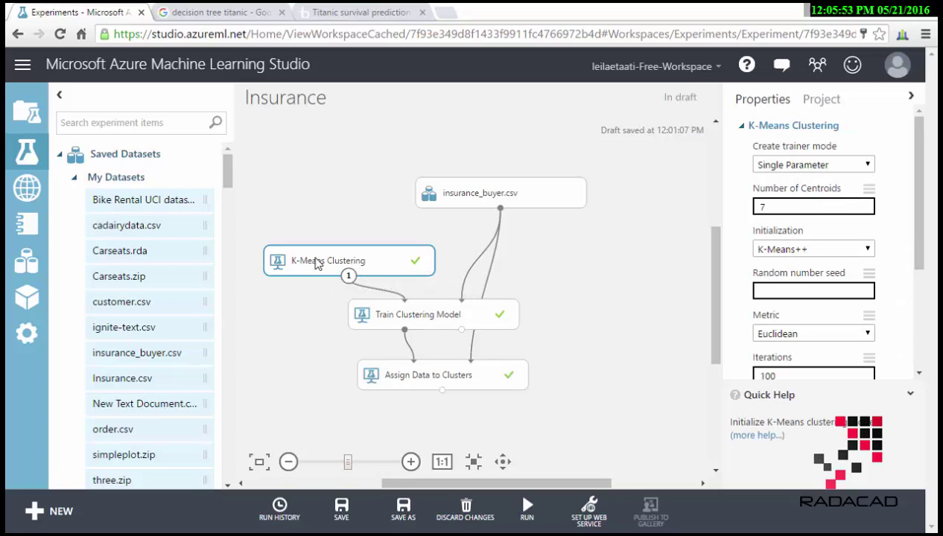
{"action": "left_click", "coordinate": [760, 207]}
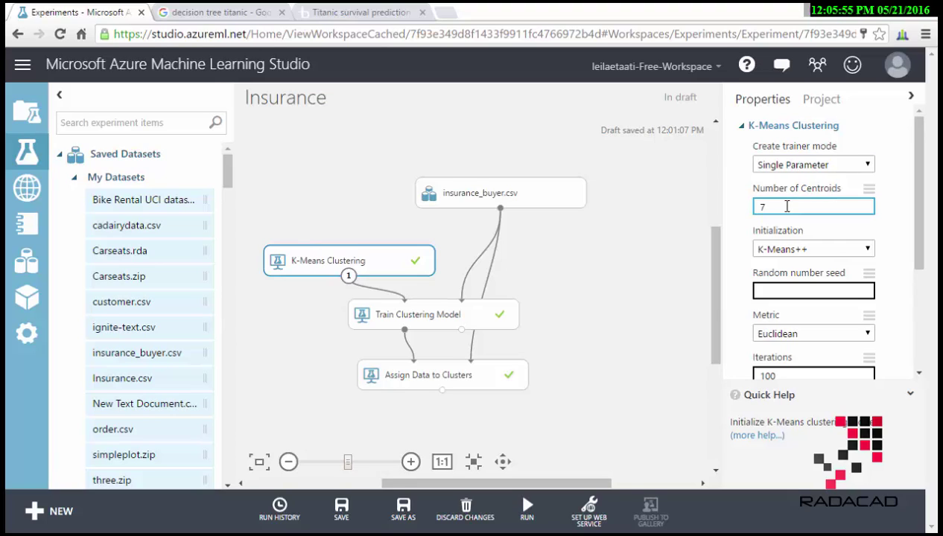
{"action": "key", "text": "BackSpace"}
{"action": "type", "text": "7"}
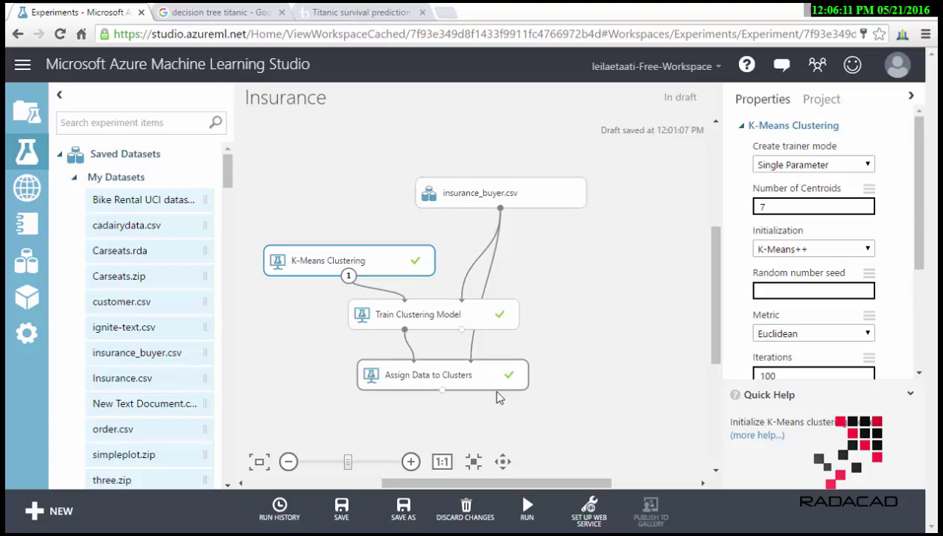
{"action": "right_click", "coordinate": [442, 390]}
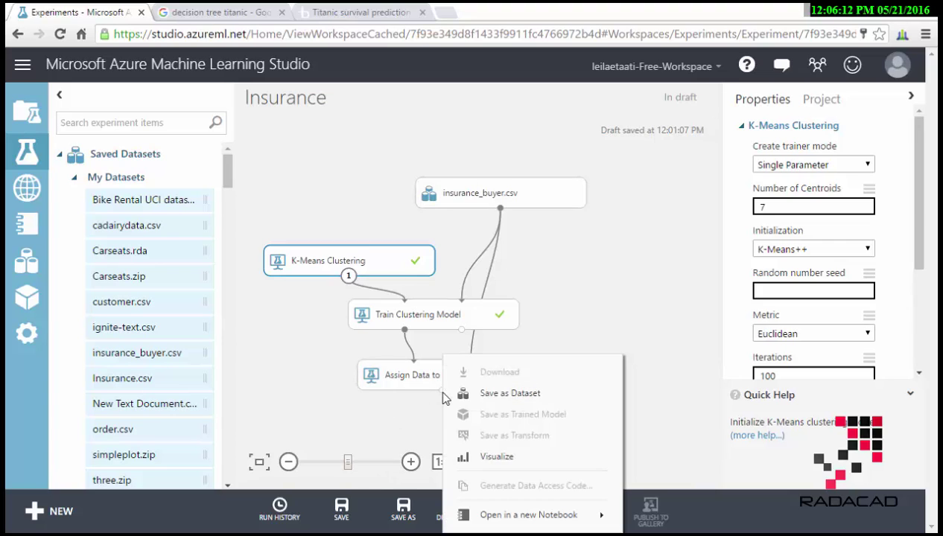
{"action": "left_click", "coordinate": [483, 460]}
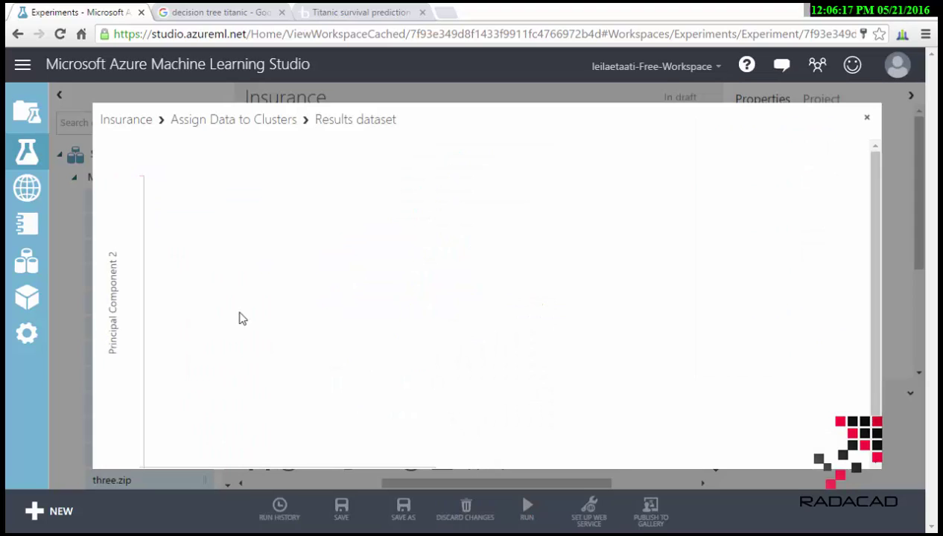
{"action": "left_click", "coordinate": [866, 118]}
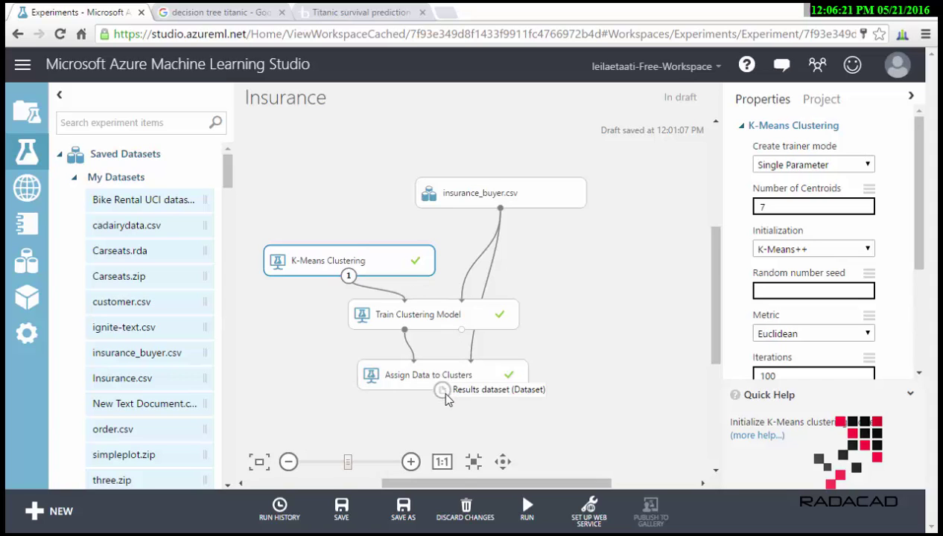
Inspect the Assignments column V in the insurance_buyer_Clustering workbook, then return to the visuals gallery.
{"action": "left_click", "coordinate": [270, 531]}
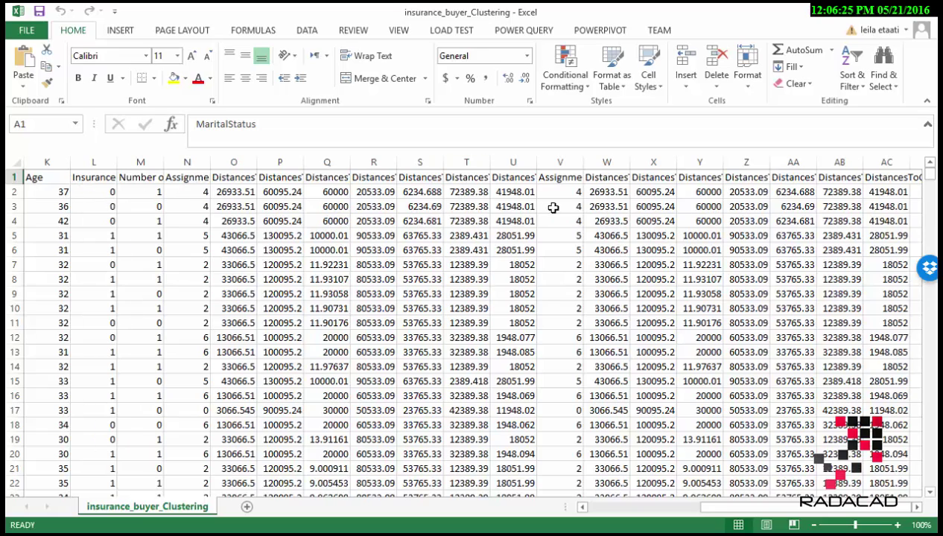
{"action": "left_click", "coordinate": [559, 162]}
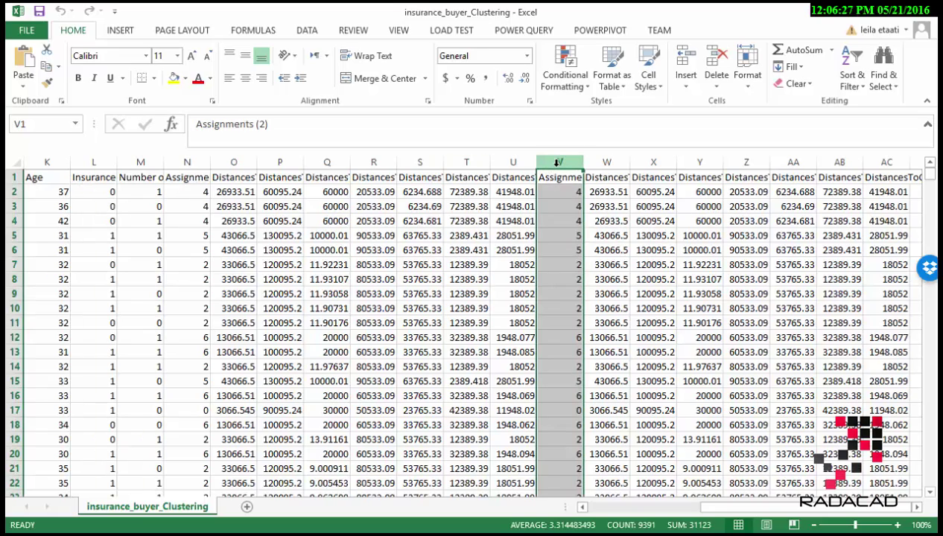
{"action": "scroll", "coordinate": [546, 294], "scroll_direction": "down", "scroll_amount": 11}
{"action": "scroll", "coordinate": [549, 357], "scroll_direction": "up", "scroll_amount": 11}
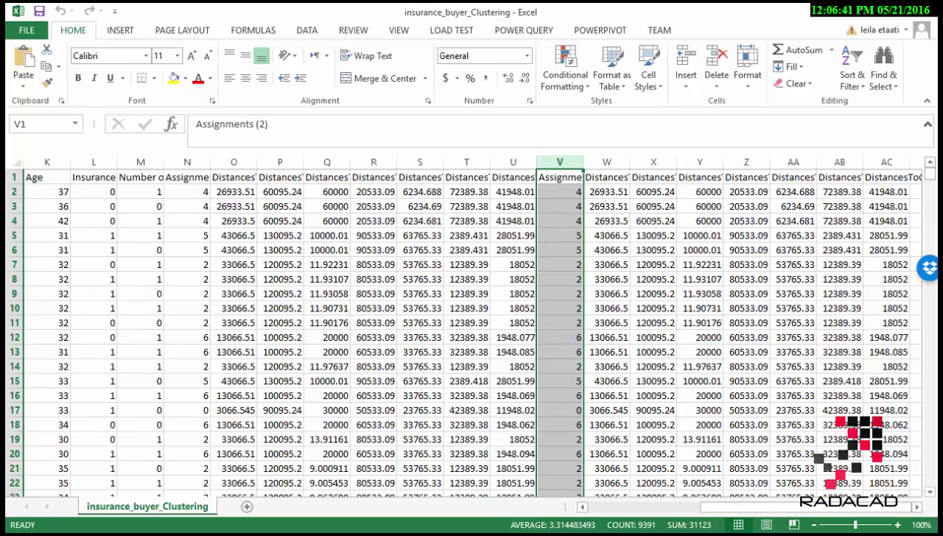
{"action": "mouse_move", "coordinate": [629, 534]}
{"action": "key", "text": "alt+Tab"}
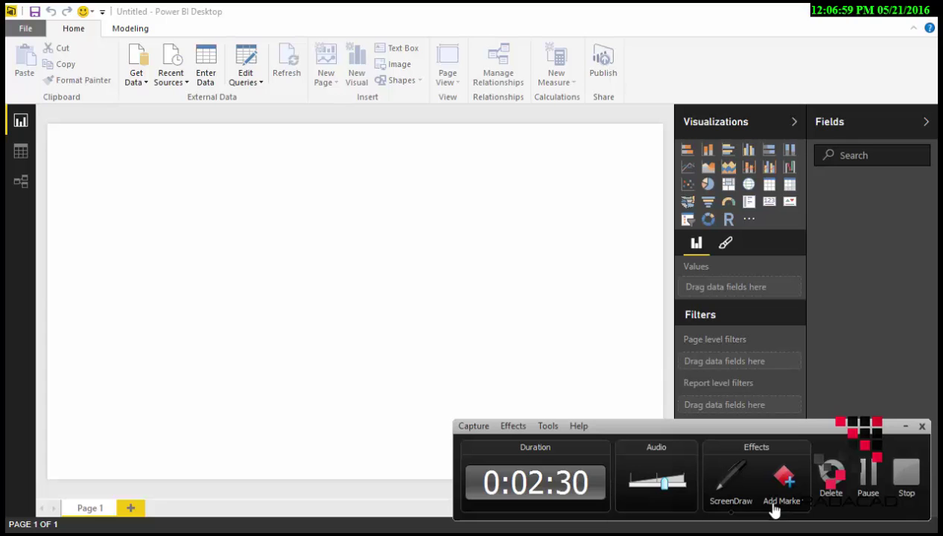
{"action": "left_click", "coordinate": [856, 480]}
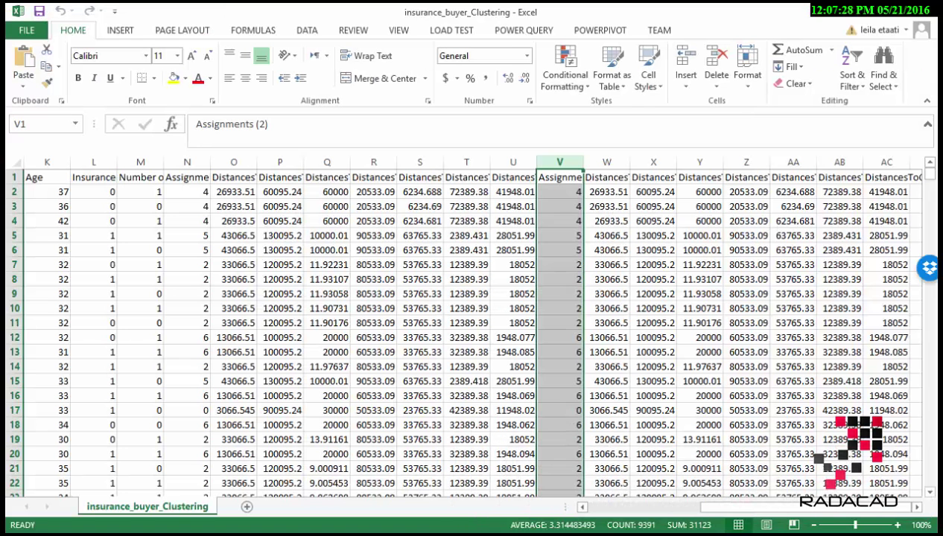
{"action": "key", "text": "alt+Tab"}
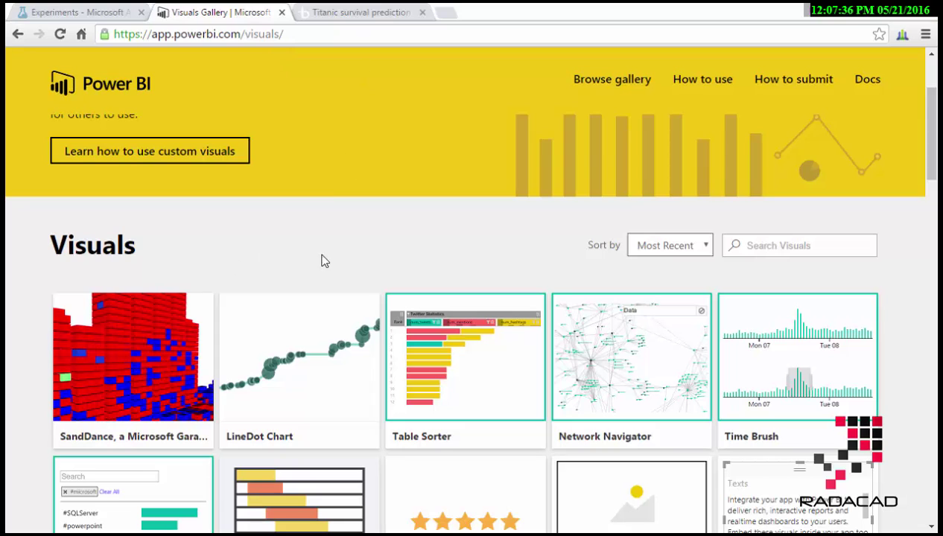
Look over the SandDance visual's gallery details, then go back to the blank Power BI report.
{"action": "left_click", "coordinate": [160, 38]}
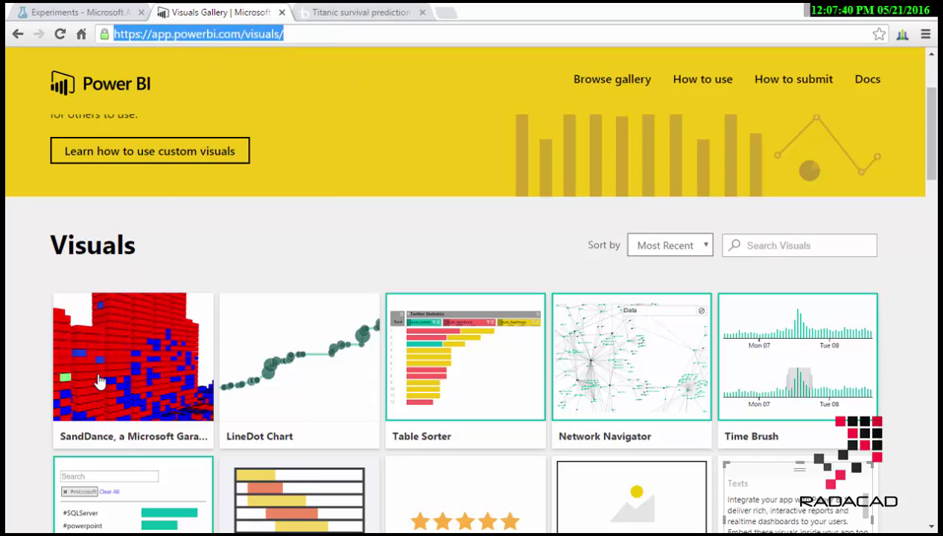
{"action": "left_click", "coordinate": [172, 393]}
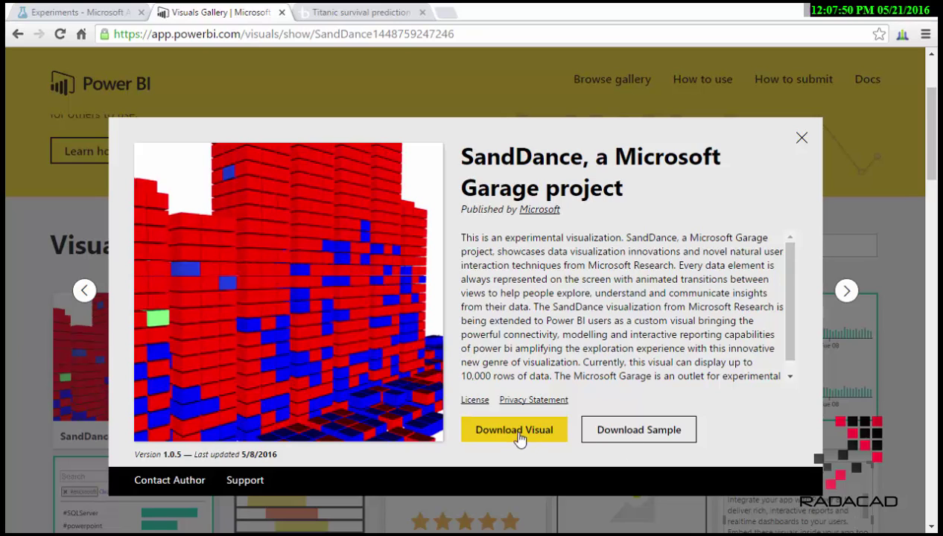
{"action": "left_click", "coordinate": [797, 140]}
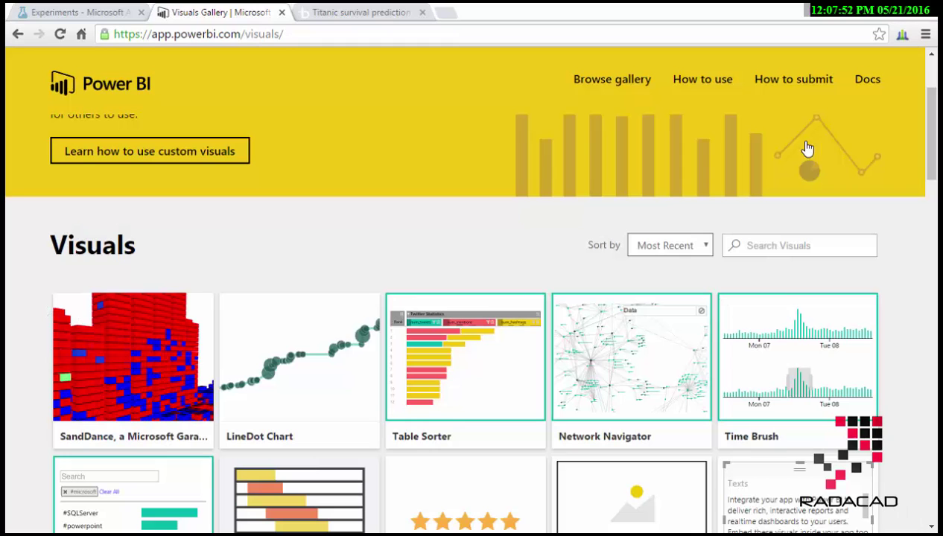
{"action": "key", "text": "alt+Tab"}
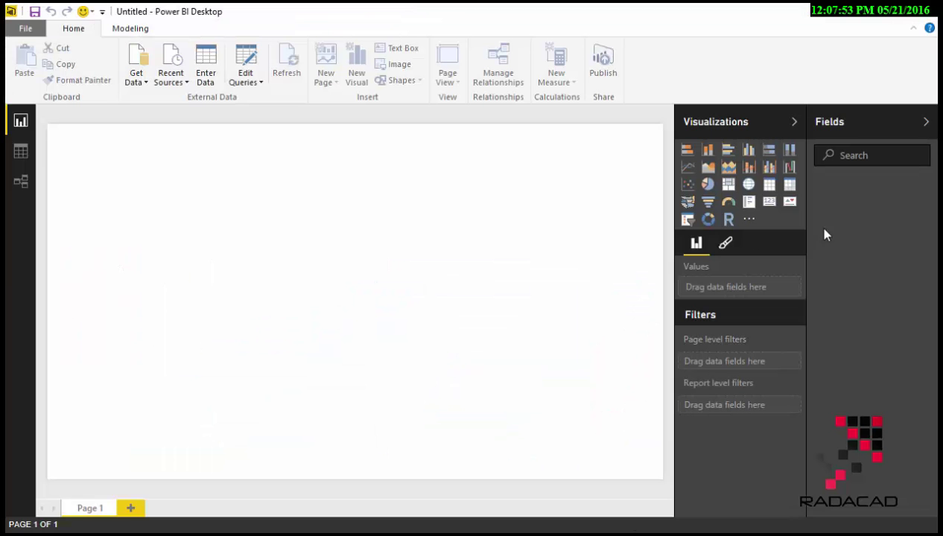
Import the SandDance.1.0.5 custom visual file into the Visualizations pane.
{"action": "left_click", "coordinate": [749, 222]}
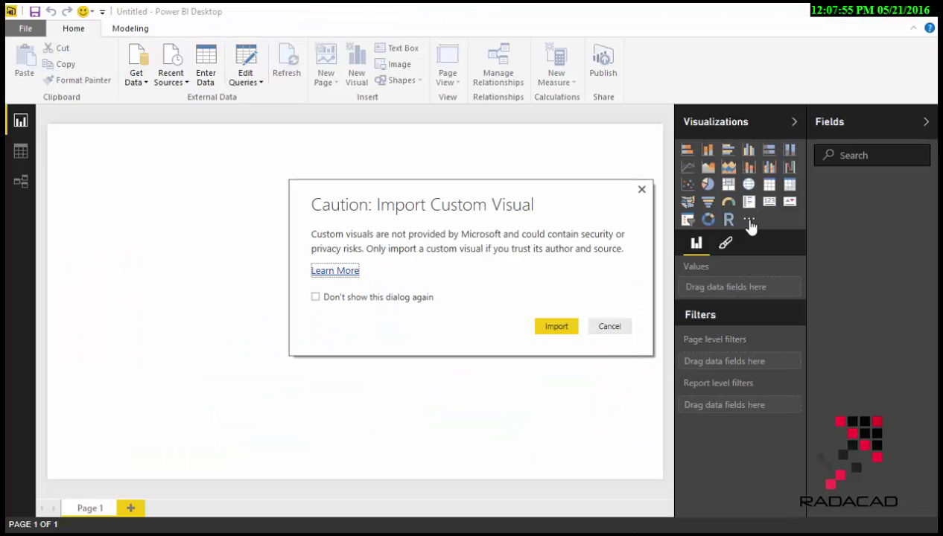
{"action": "left_click", "coordinate": [555, 327]}
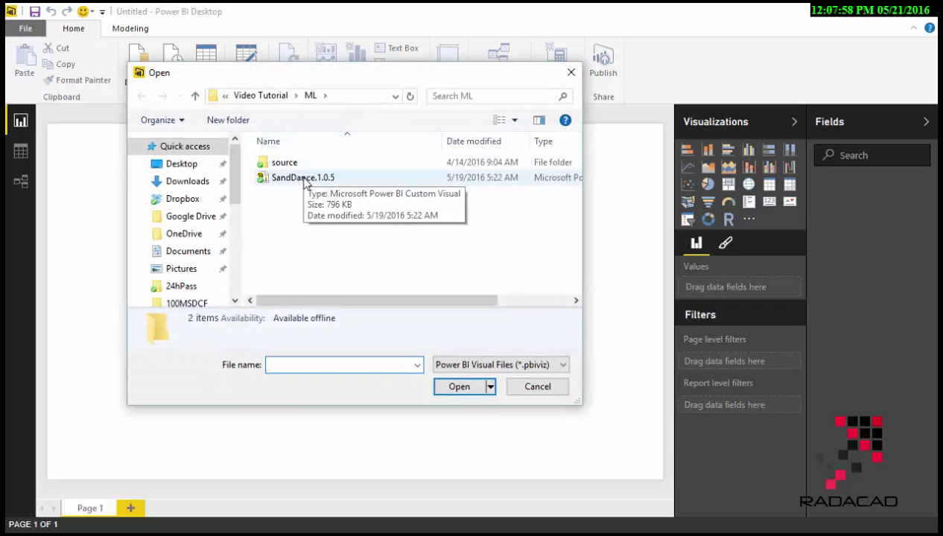
{"action": "left_click", "coordinate": [306, 179]}
{"action": "double_click", "coordinate": [308, 181]}
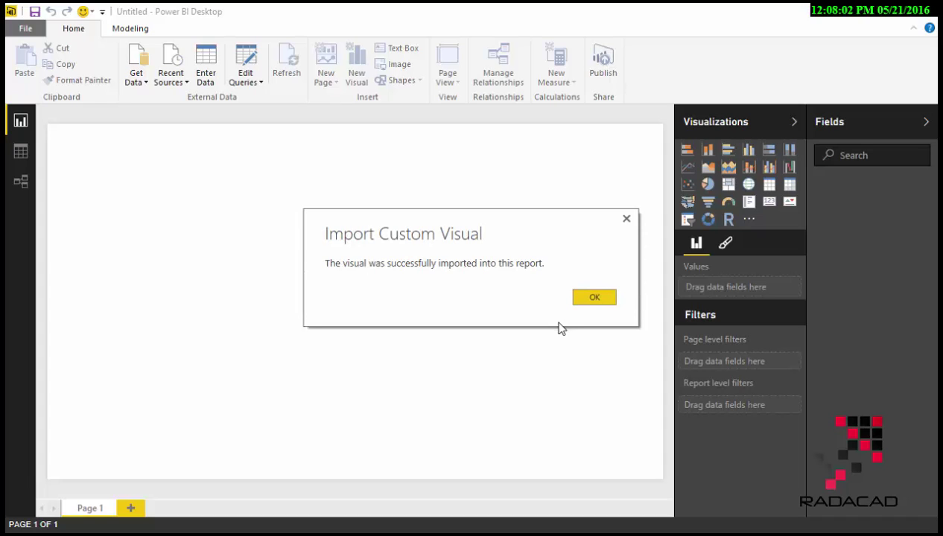
{"action": "left_click", "coordinate": [581, 298]}
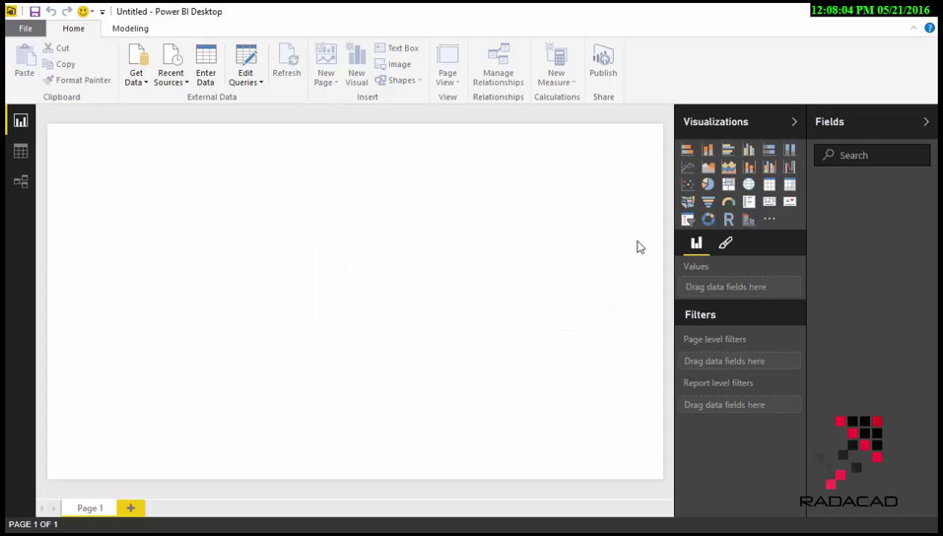
Open insurance_buyer_Clustering with All Files shown and choose Edit to load it into Query Editor.
{"action": "left_click", "coordinate": [137, 82]}
{"action": "left_click", "coordinate": [162, 120]}
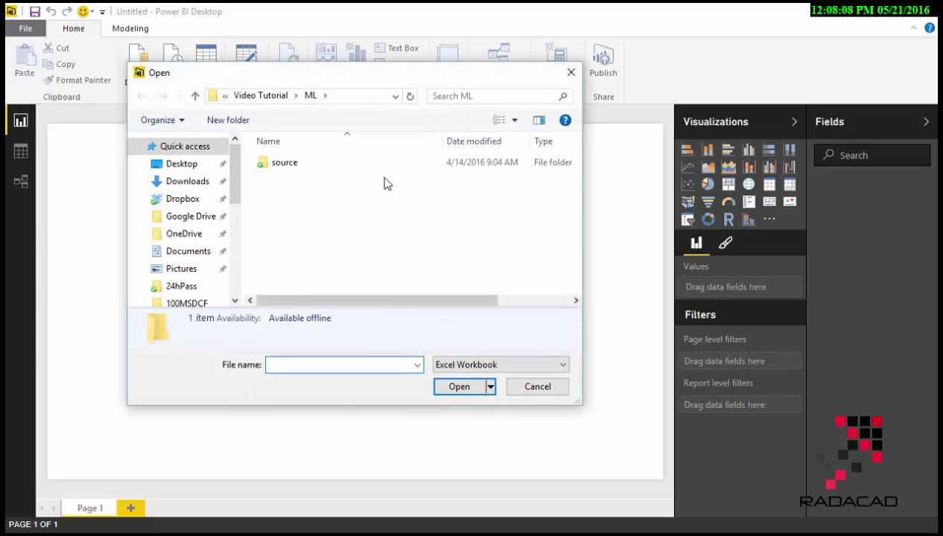
{"action": "left_click", "coordinate": [468, 365]}
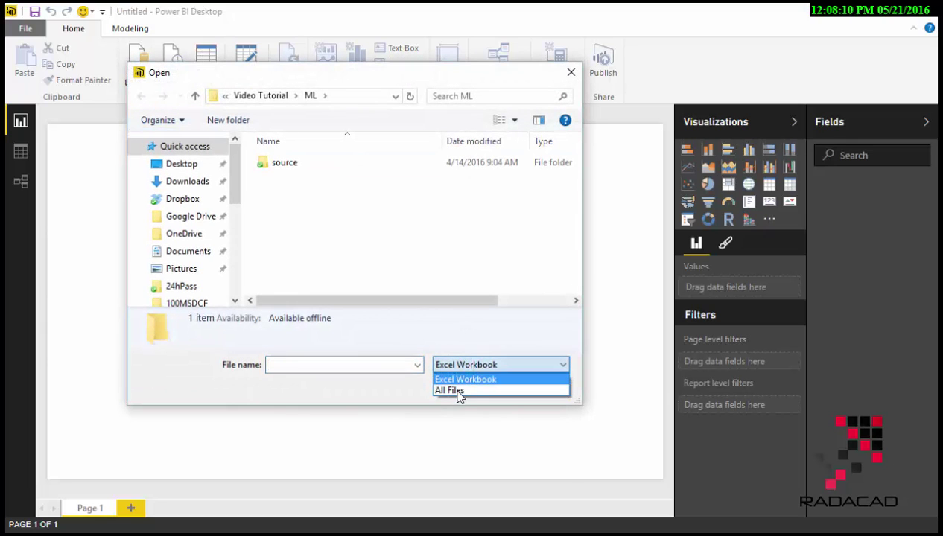
{"action": "left_click", "coordinate": [456, 393]}
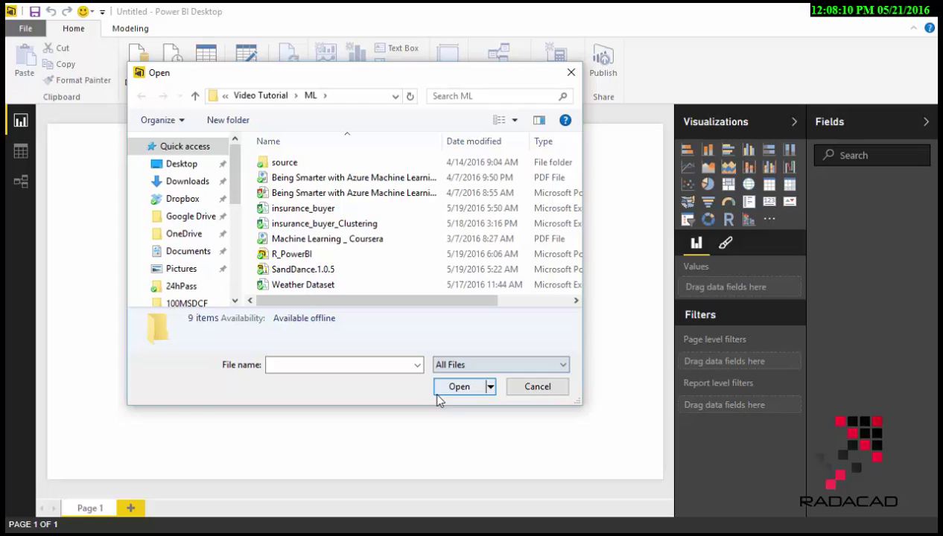
{"action": "left_click", "coordinate": [326, 224]}
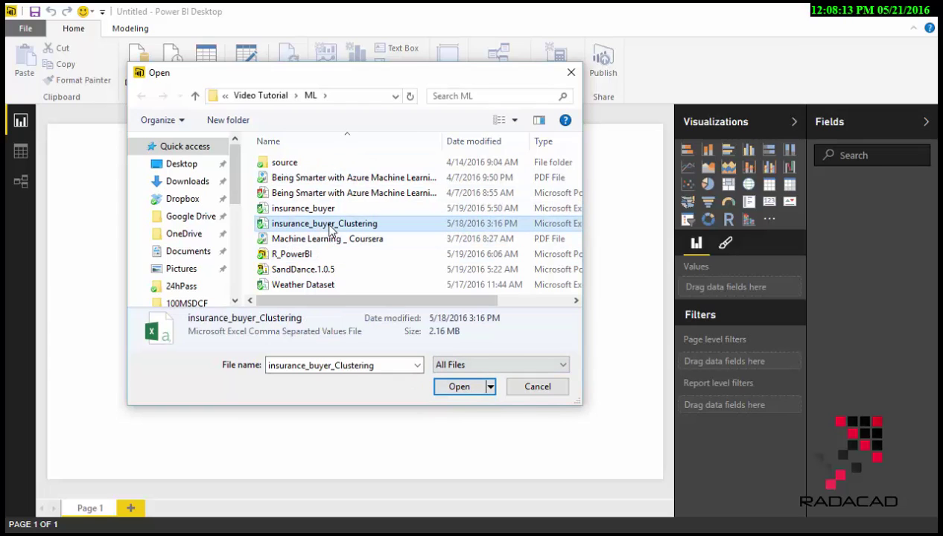
{"action": "left_click", "coordinate": [459, 388]}
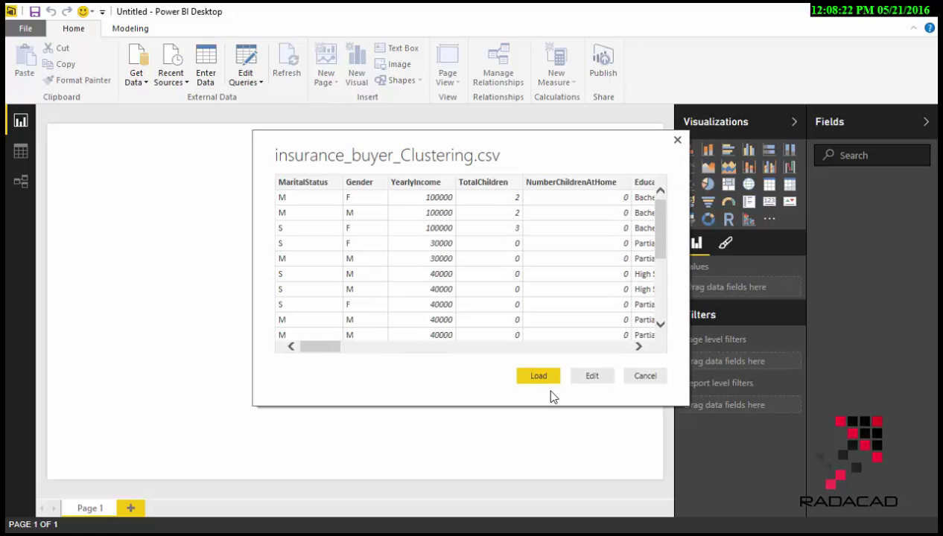
{"action": "mouse_move", "coordinate": [307, 353]}
{"action": "left_mouse_down"}
{"action": "mouse_move", "coordinate": [599, 365]}
{"action": "mouse_move", "coordinate": [321, 349]}
{"action": "left_mouse_up"}
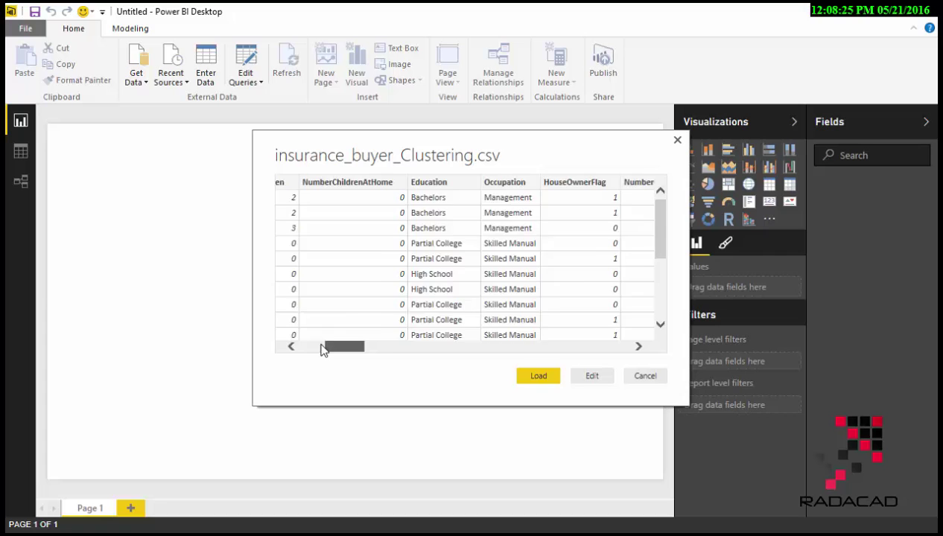
{"action": "left_click", "coordinate": [598, 377]}
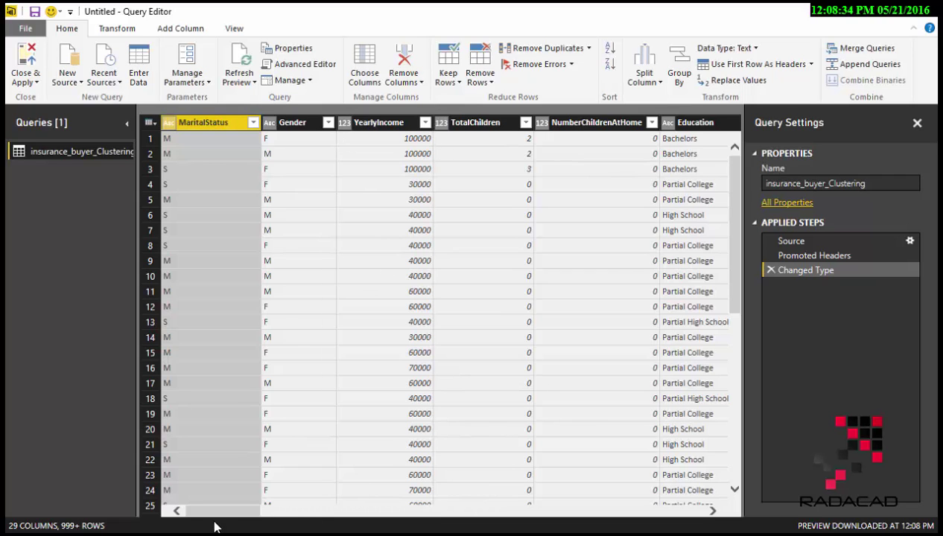
Select every DistancesToClusterCenter column and remove them, leaving 14 columns.
{"action": "left_click_drag", "start_coordinate": [216, 511], "coordinate": [393, 512]}
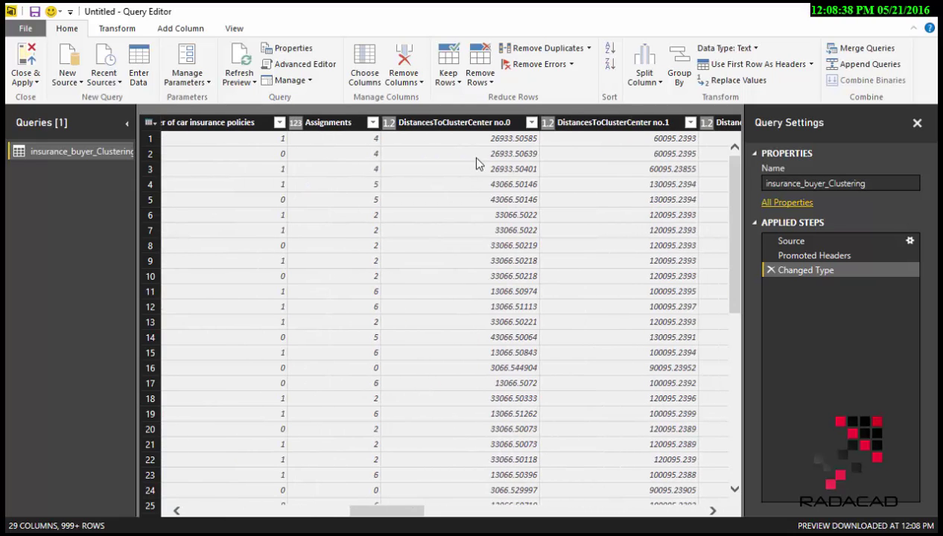
{"action": "left_click", "coordinate": [486, 123]}
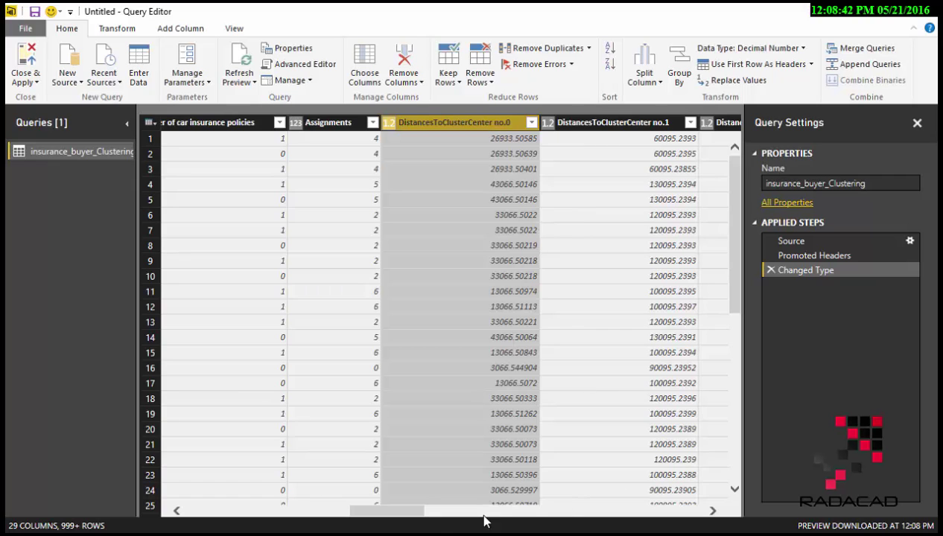
{"action": "left_click_drag", "start_coordinate": [414, 513], "coordinate": [597, 512]}
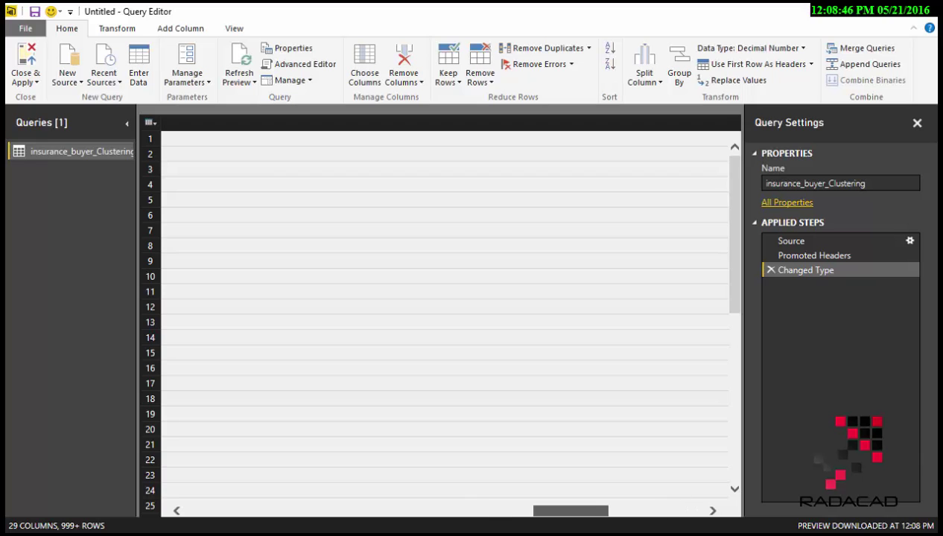
{"action": "left_click", "coordinate": [865, 467]}
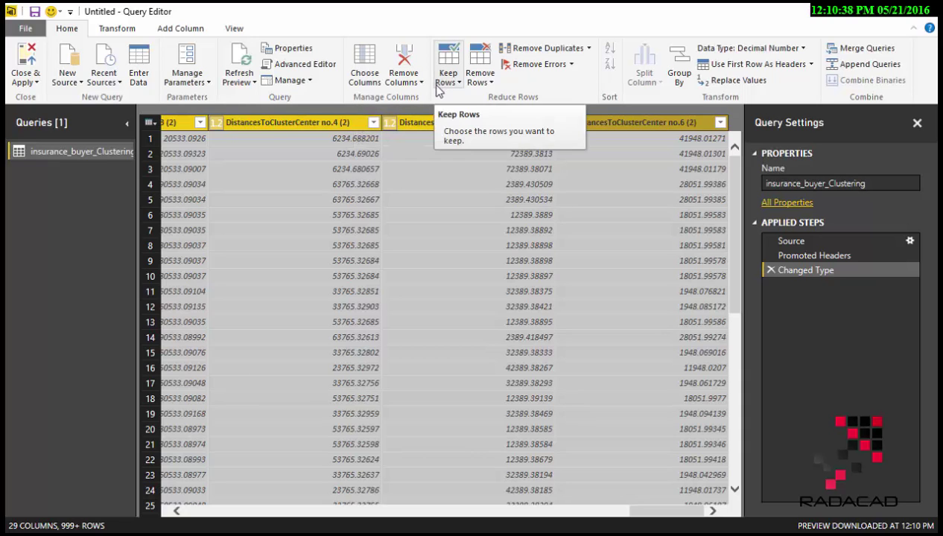
{"action": "left_click", "coordinate": [408, 81]}
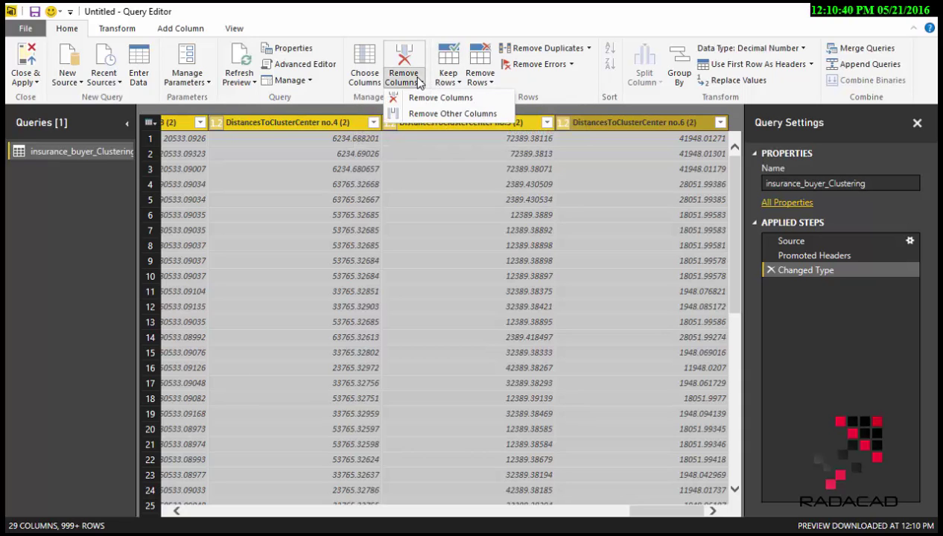
{"action": "left_click", "coordinate": [433, 99]}
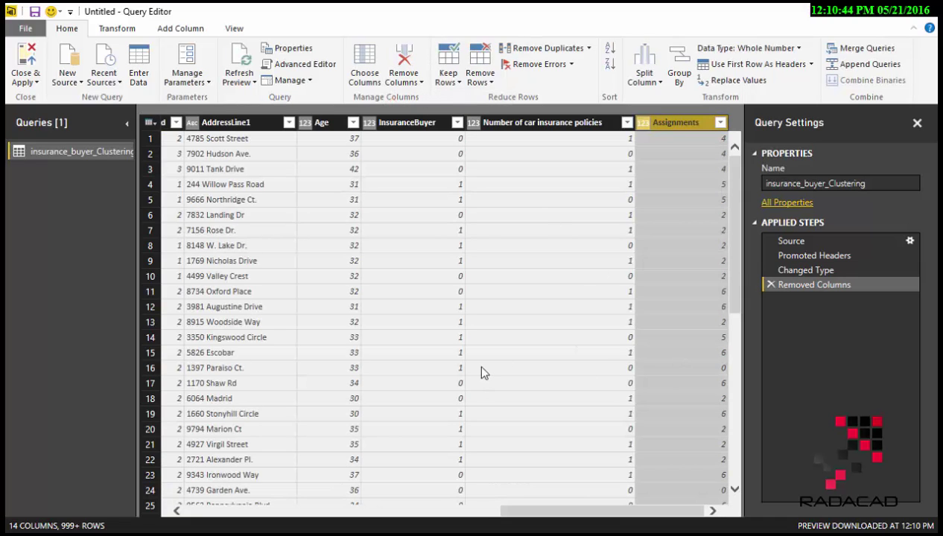
{"action": "left_click", "coordinate": [26, 81]}
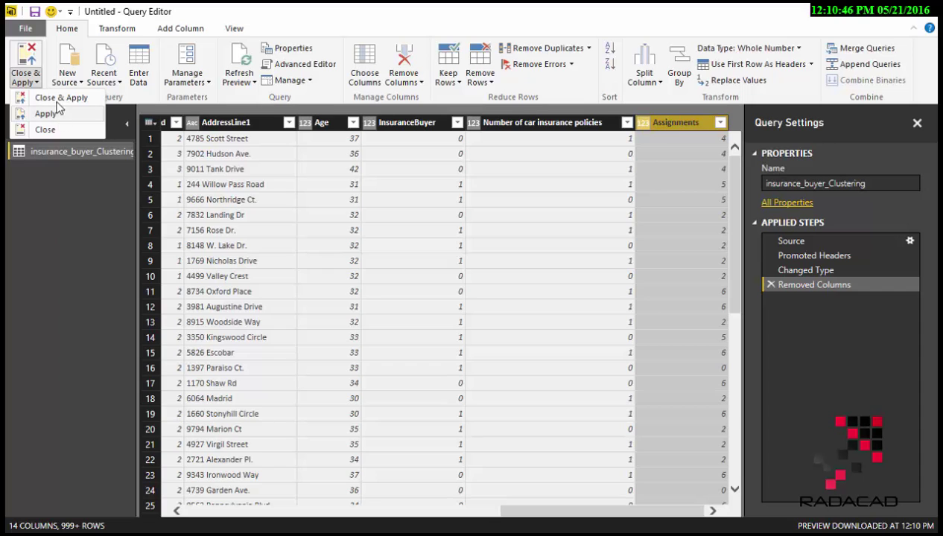
Apply the query, add a SandDance visual and give it Age, Assignments, Education and Gender.
{"action": "left_click", "coordinate": [58, 98]}
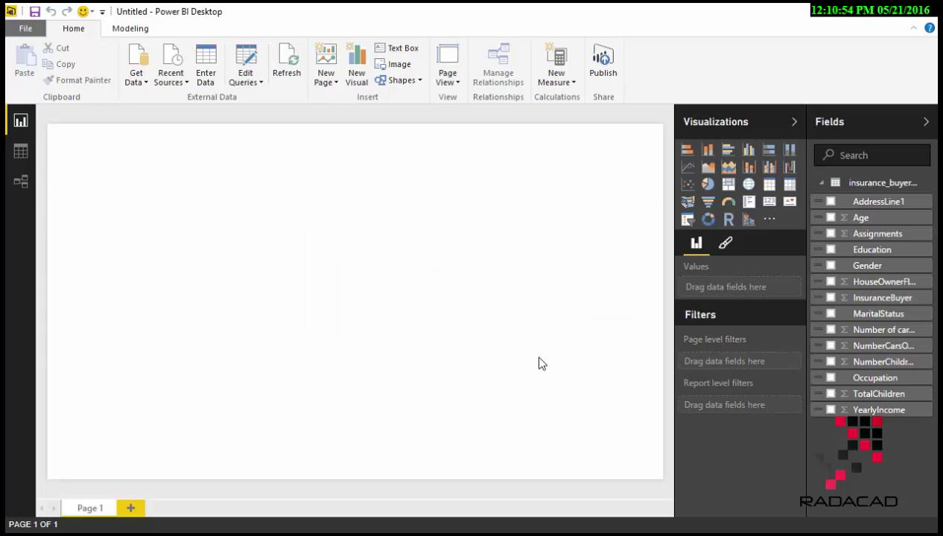
{"action": "left_click", "coordinate": [748, 221]}
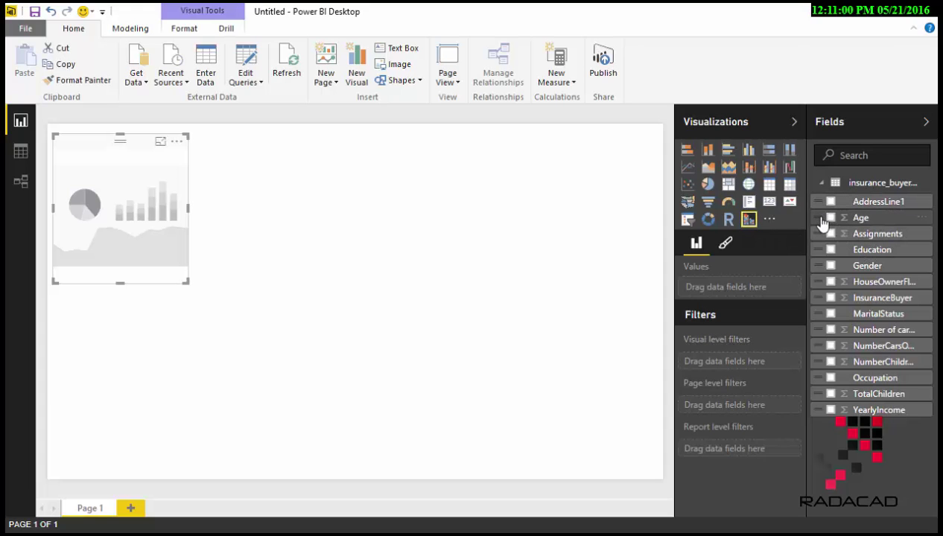
{"action": "left_click_drag", "start_coordinate": [822, 223], "coordinate": [735, 289]}
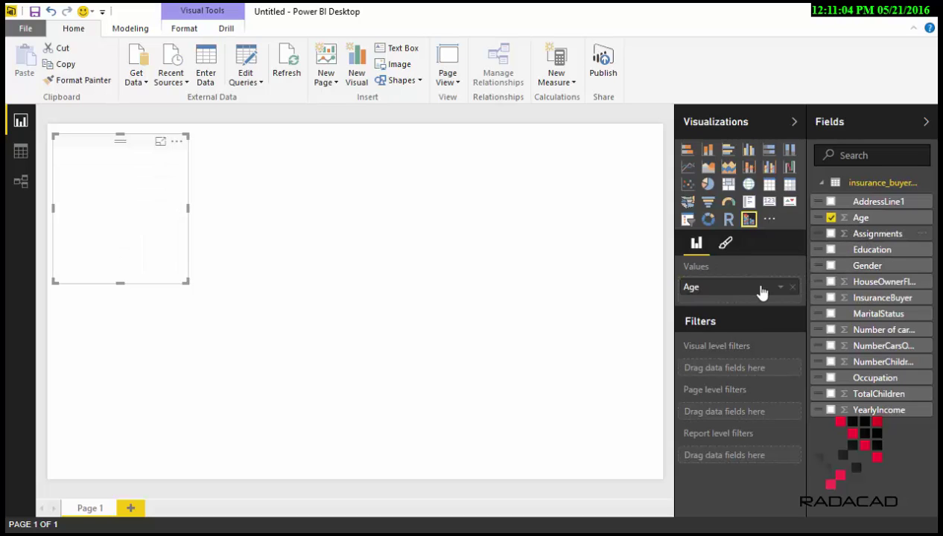
{"action": "left_click", "coordinate": [831, 234]}
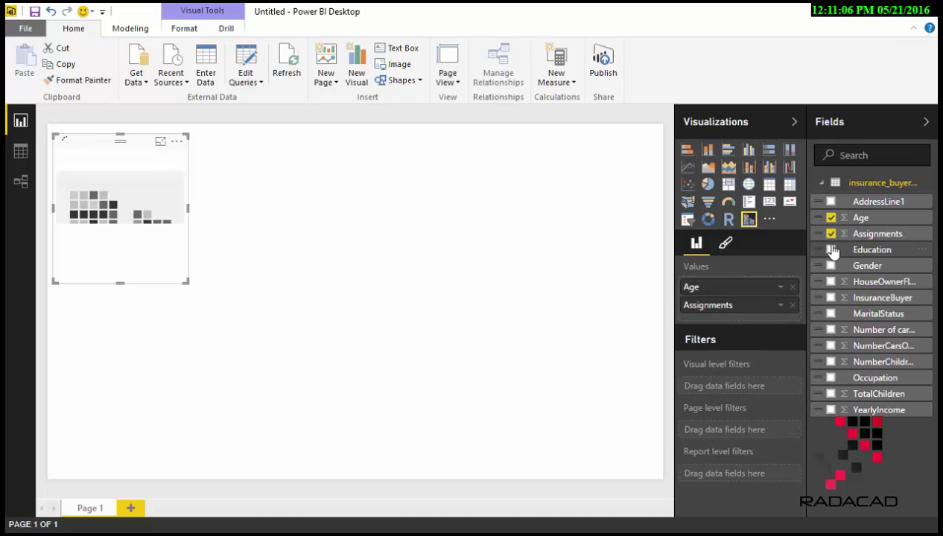
{"action": "left_click", "coordinate": [831, 250]}
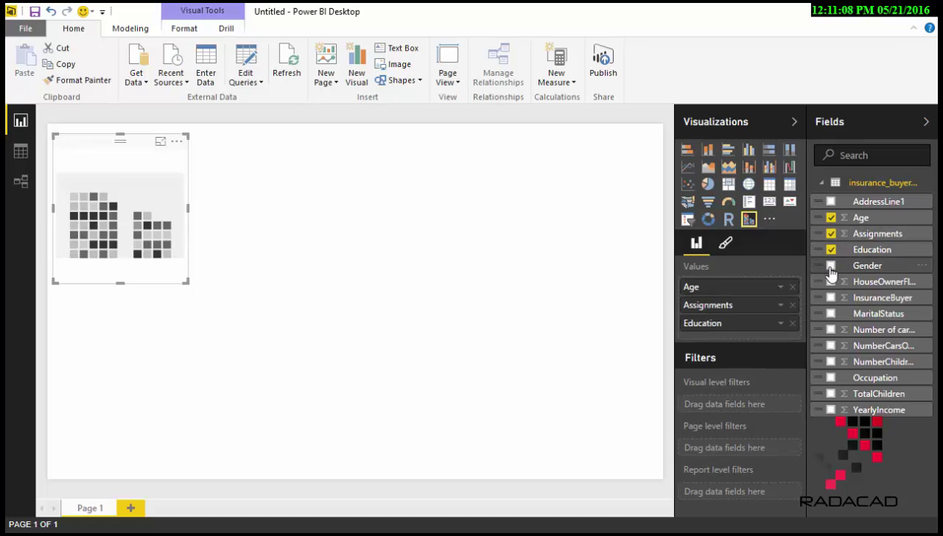
{"action": "left_click", "coordinate": [830, 266]}
Add HouseOwnerFlag, MaritalStatus, car insurance policies, NumberCarsOwned, NumberChildrenAtHome, Occupation and YearlyIncome.
{"action": "left_click", "coordinate": [831, 282]}
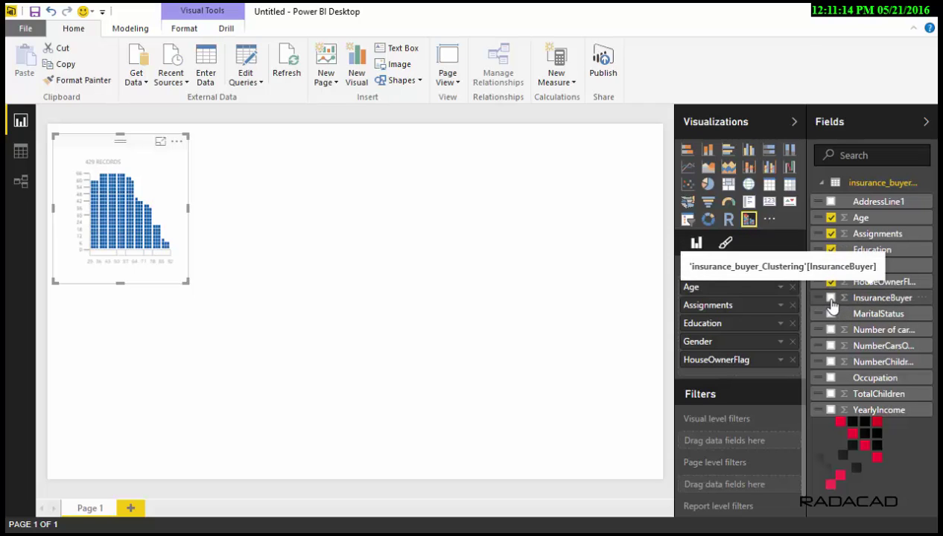
{"action": "left_click", "coordinate": [830, 313]}
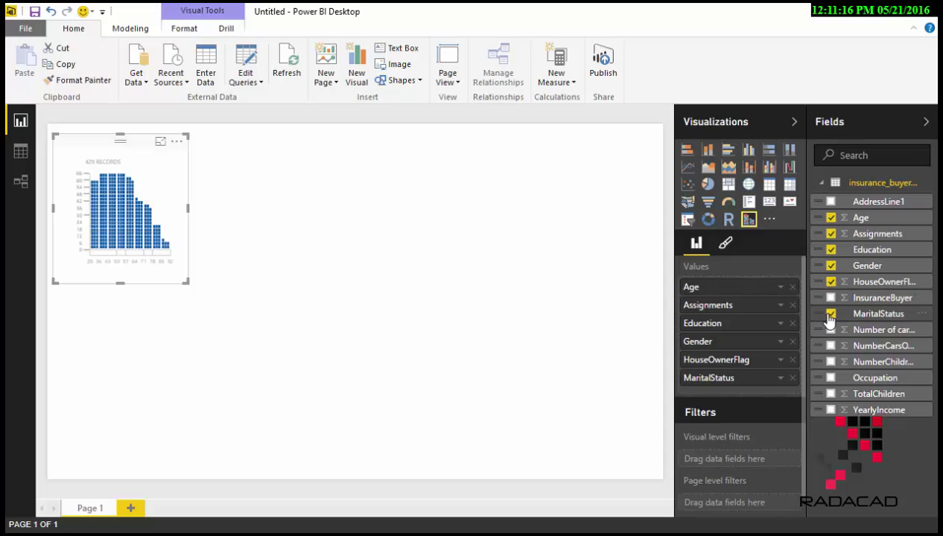
{"action": "left_click", "coordinate": [830, 331]}
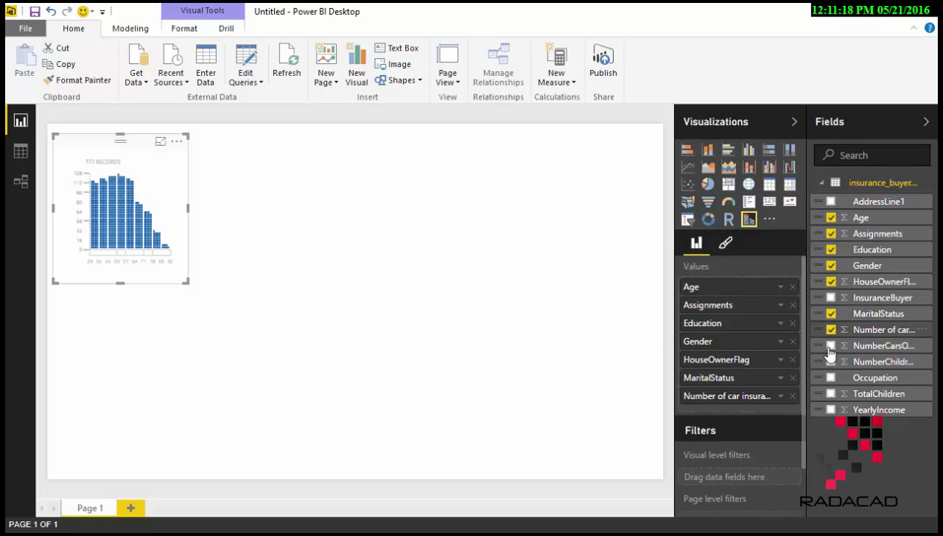
{"action": "left_click", "coordinate": [830, 346]}
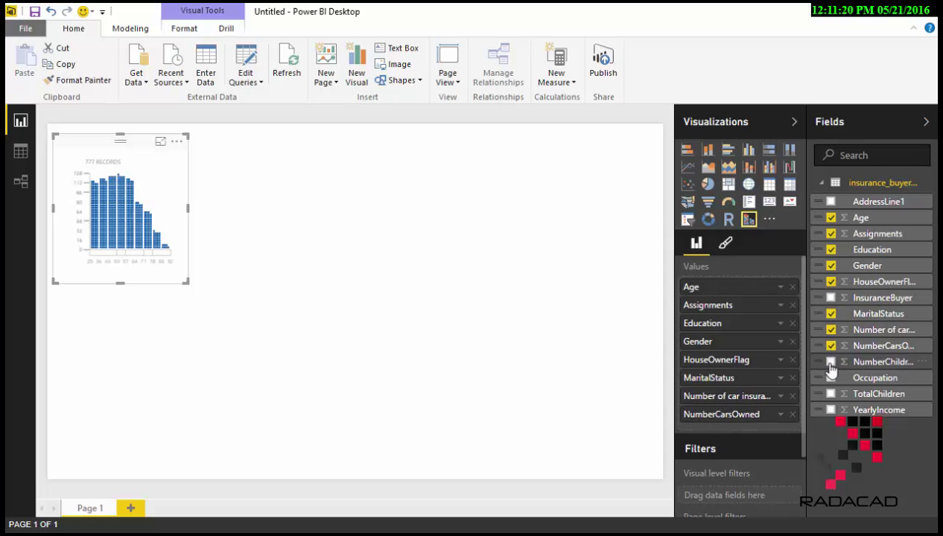
{"action": "left_click", "coordinate": [830, 362]}
{"action": "left_click", "coordinate": [831, 378]}
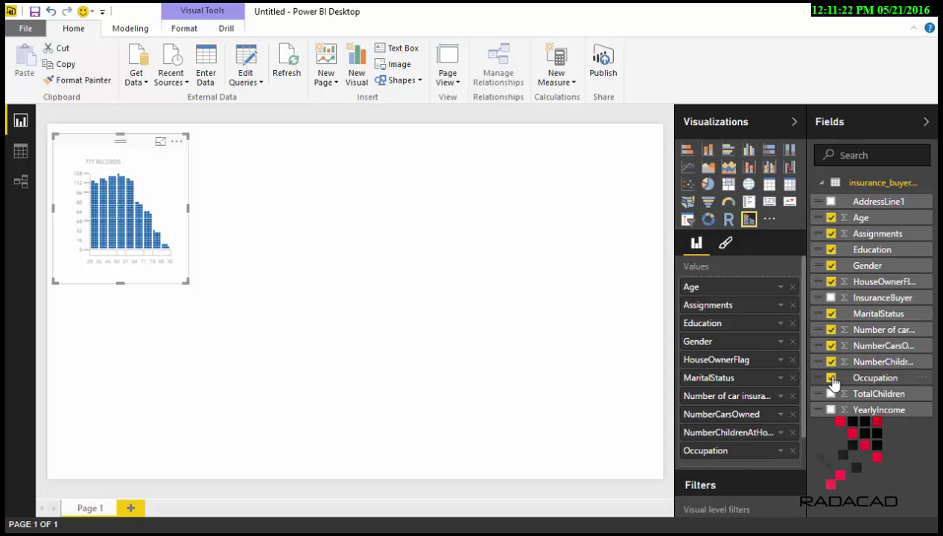
{"action": "left_click", "coordinate": [831, 410]}
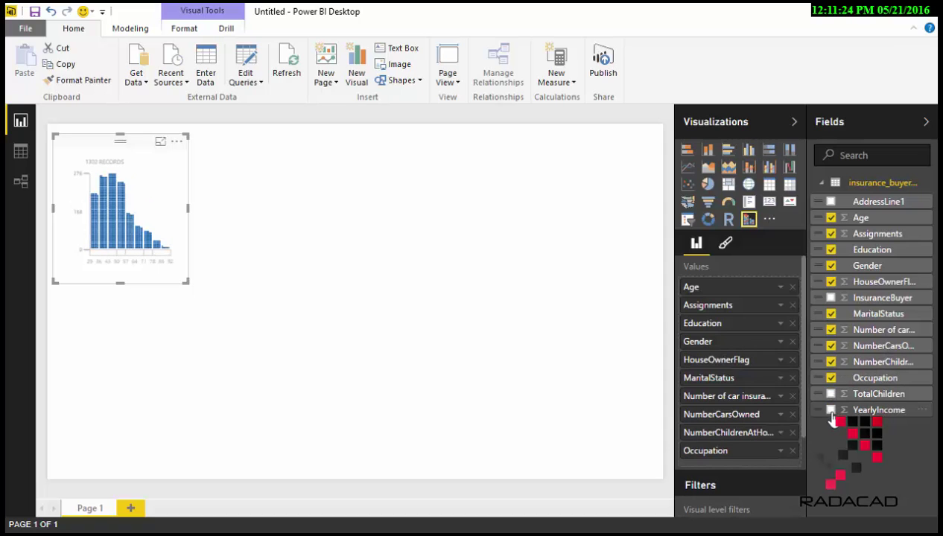
Set Assignments, Education and Gender to Don't summarize in the visual's Values.
{"action": "left_click", "coordinate": [779, 287]}
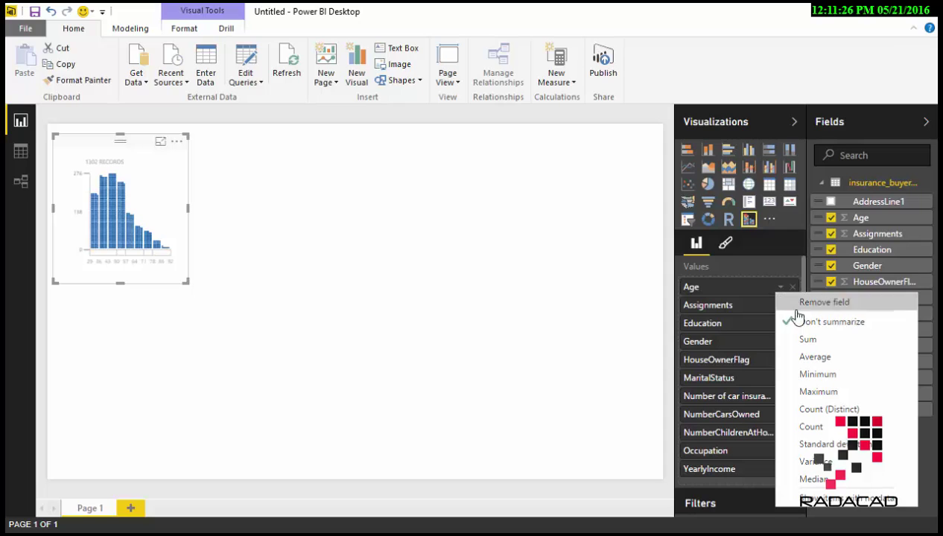
{"action": "left_click", "coordinate": [748, 312]}
{"action": "left_click", "coordinate": [779, 306]}
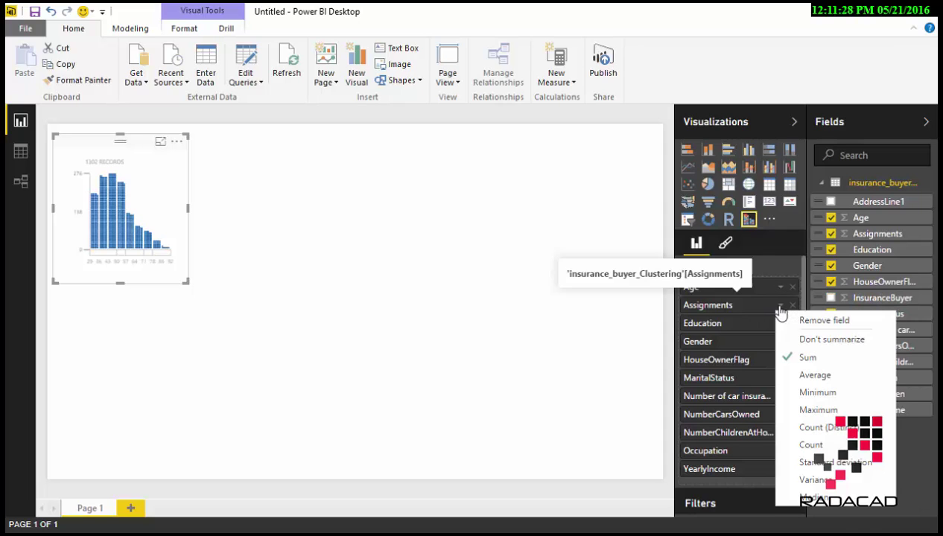
{"action": "left_click", "coordinate": [803, 348]}
{"action": "left_click", "coordinate": [779, 324]}
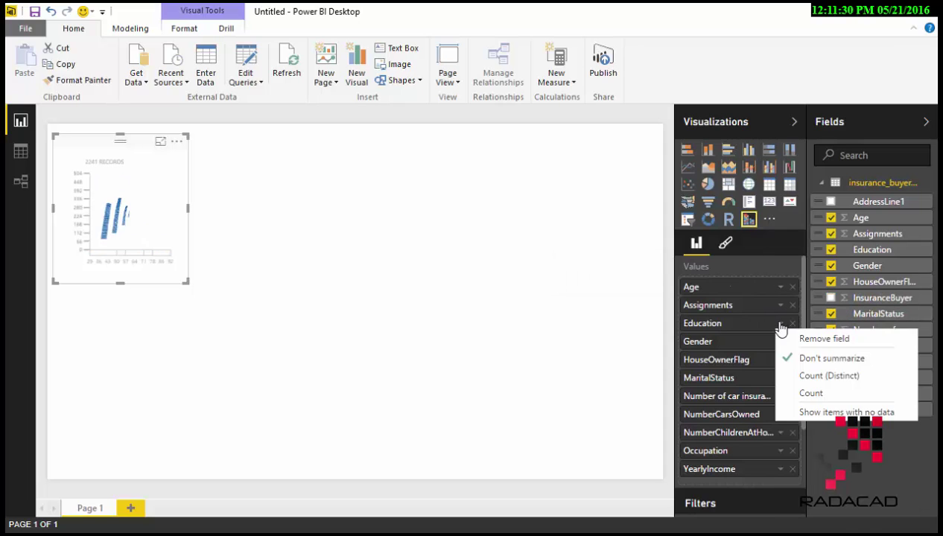
{"action": "left_click", "coordinate": [795, 364]}
{"action": "left_click", "coordinate": [780, 341]}
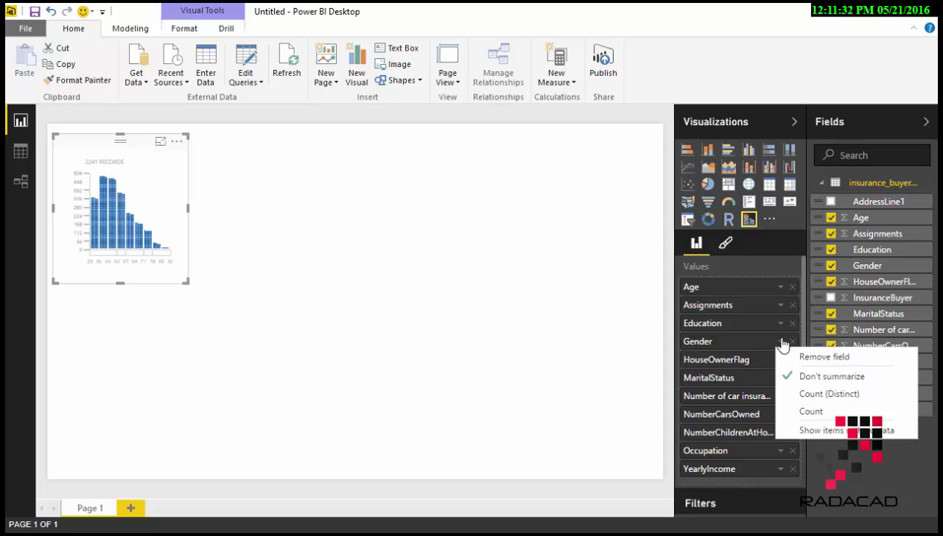
{"action": "left_click", "coordinate": [793, 375]}
Set HouseOwnerFlag, car insurance policies, NumberChildrenAtHome, Occupation and YearlyIncome to Don't summarize, then enlarge the visual.
{"action": "left_click", "coordinate": [780, 360]}
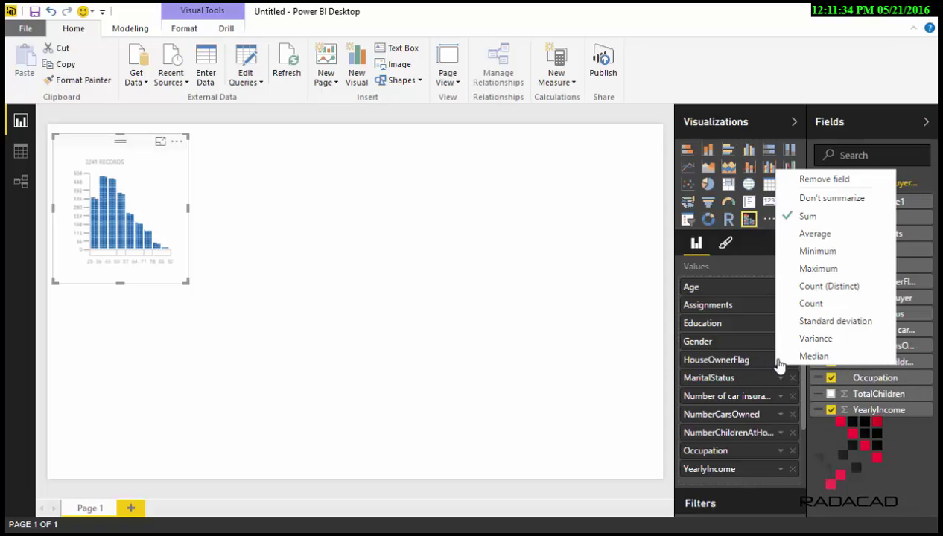
{"action": "left_click", "coordinate": [796, 199]}
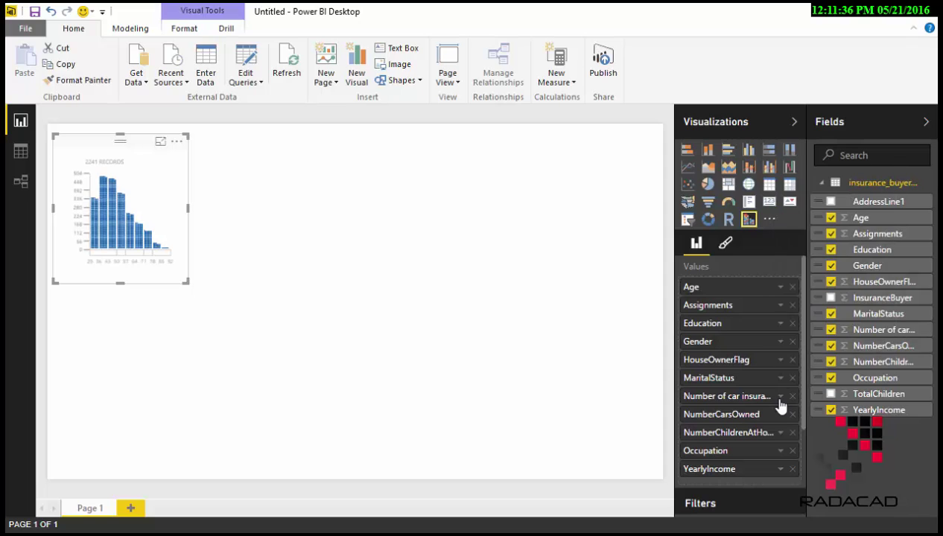
{"action": "left_click", "coordinate": [781, 401]}
{"action": "left_click", "coordinate": [791, 225]}
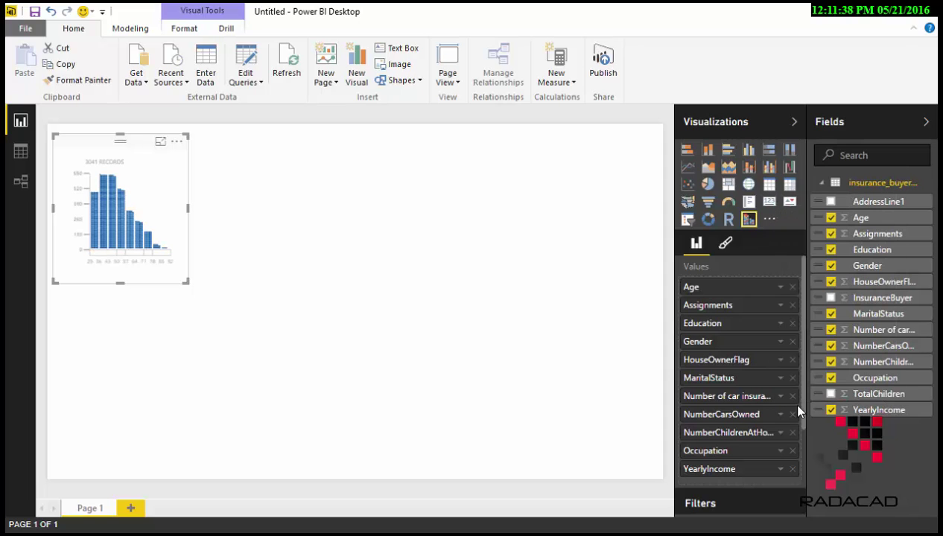
{"action": "left_click", "coordinate": [780, 433]}
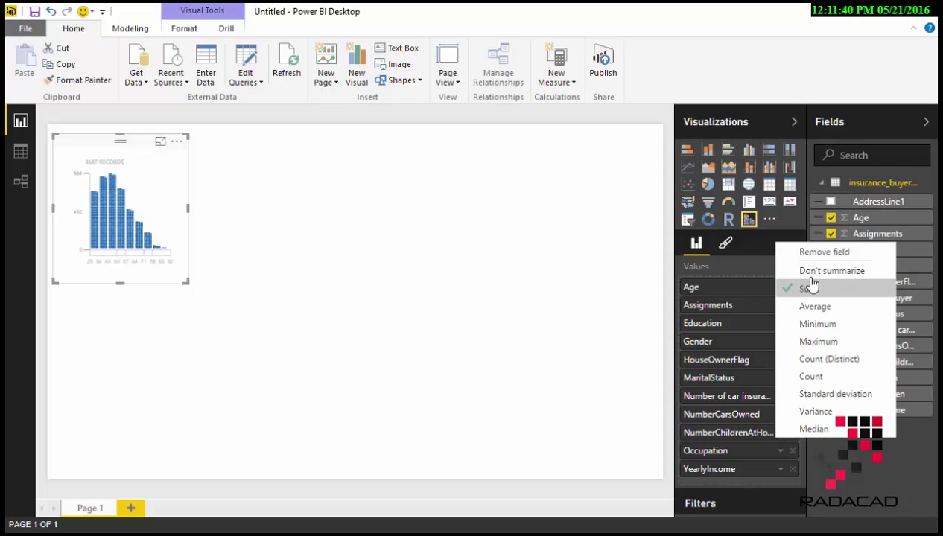
{"action": "left_click", "coordinate": [811, 283]}
{"action": "left_click", "coordinate": [782, 453]}
{"action": "left_click", "coordinate": [807, 392]}
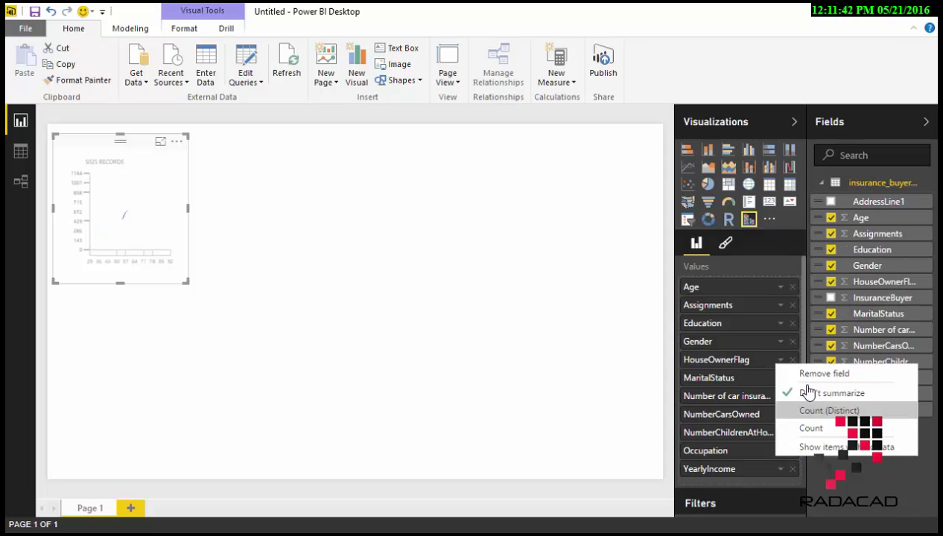
{"action": "left_click", "coordinate": [781, 472]}
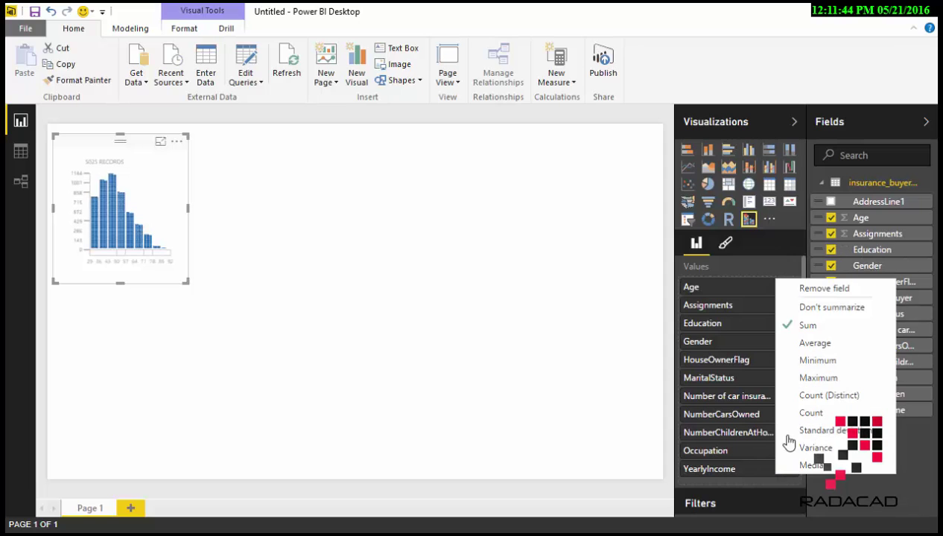
{"action": "left_click", "coordinate": [790, 300]}
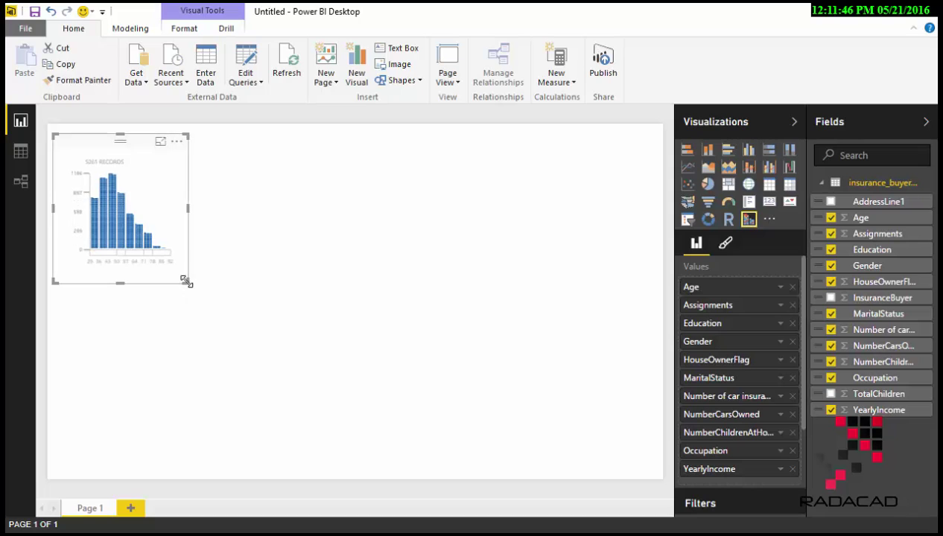
{"action": "left_click_drag", "start_coordinate": [187, 281], "coordinate": [604, 448]}
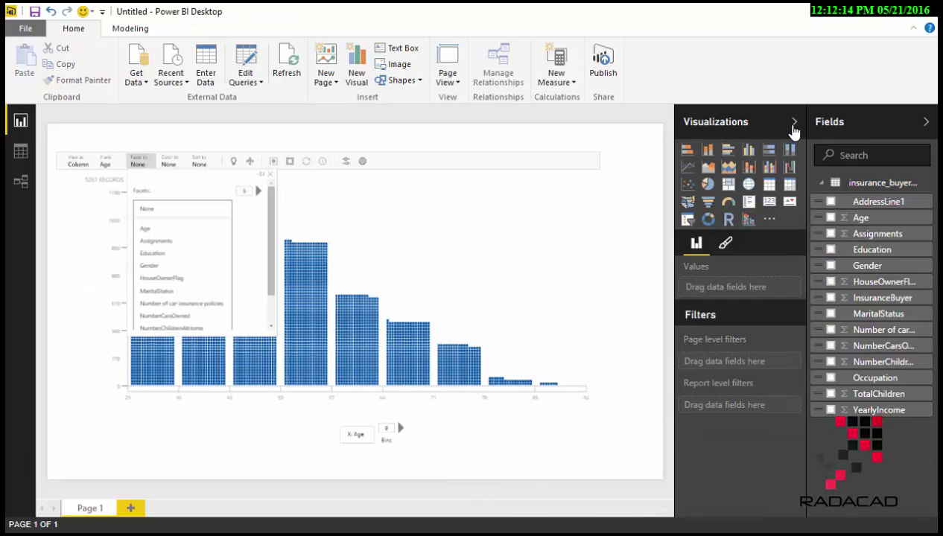
Hide the Visualizations and Fields panes and stretch the SandDance Age histogram across the page.
{"action": "left_click", "coordinate": [794, 123]}
{"action": "left_click", "coordinate": [925, 124]}
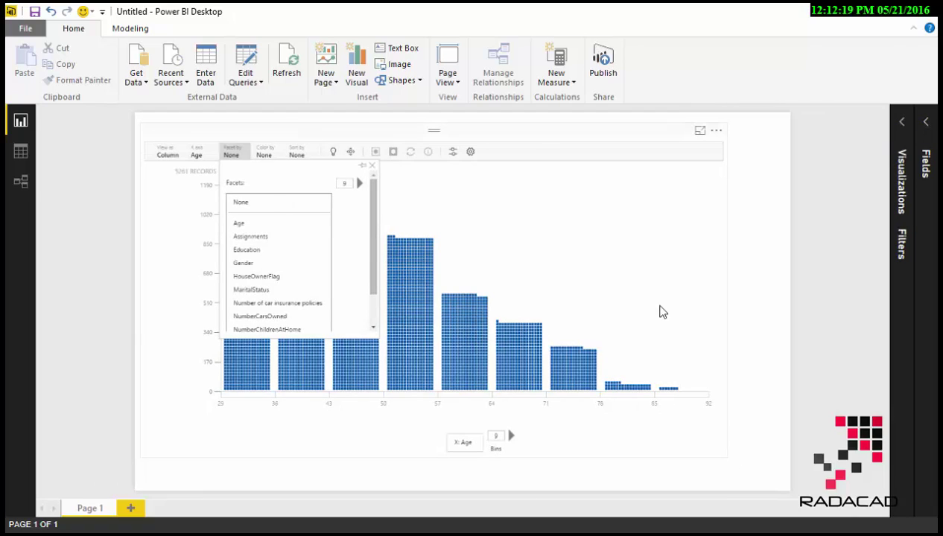
{"action": "left_click", "coordinate": [669, 215]}
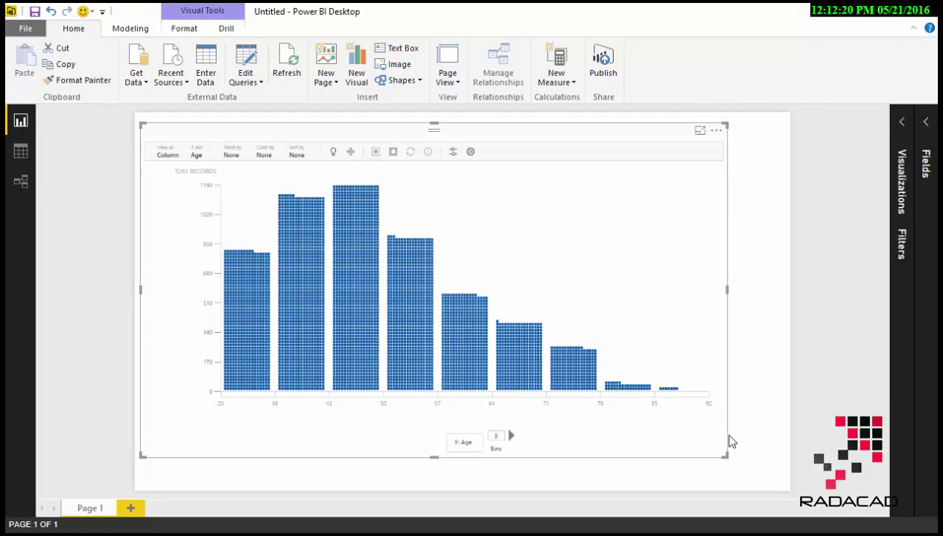
{"action": "left_click_drag", "start_coordinate": [726, 455], "coordinate": [786, 475]}
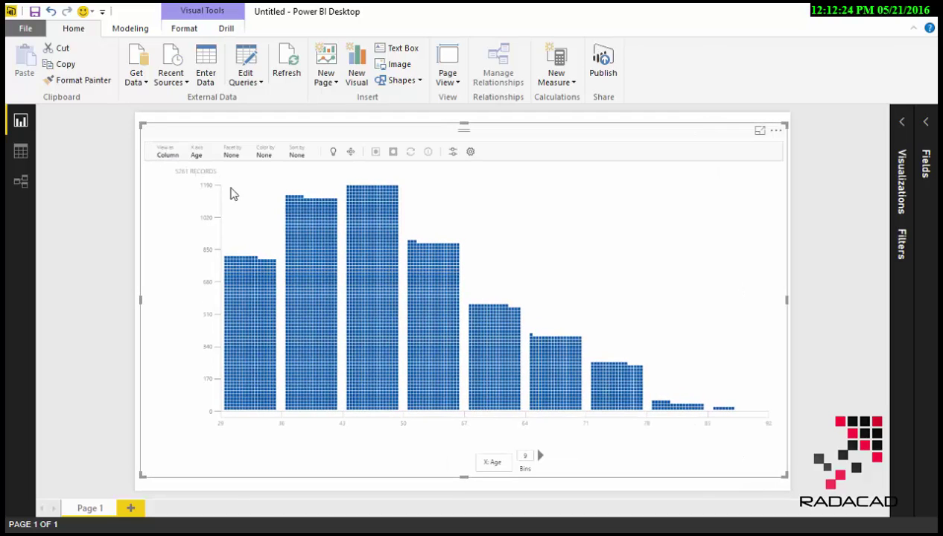
Facet the SandDance chart by Assignments into nine panels and set the X axis to Education.
{"action": "left_click", "coordinate": [233, 155]}
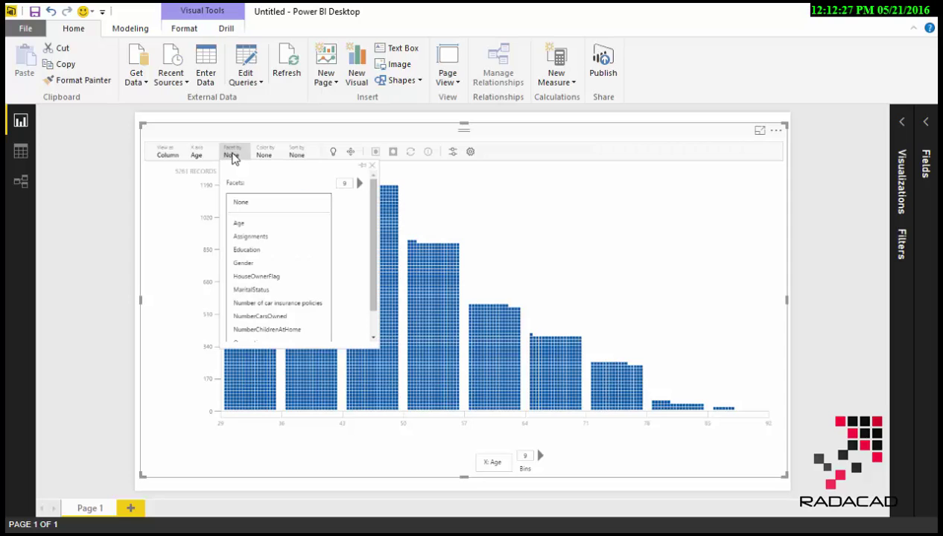
{"action": "left_click", "coordinate": [265, 239]}
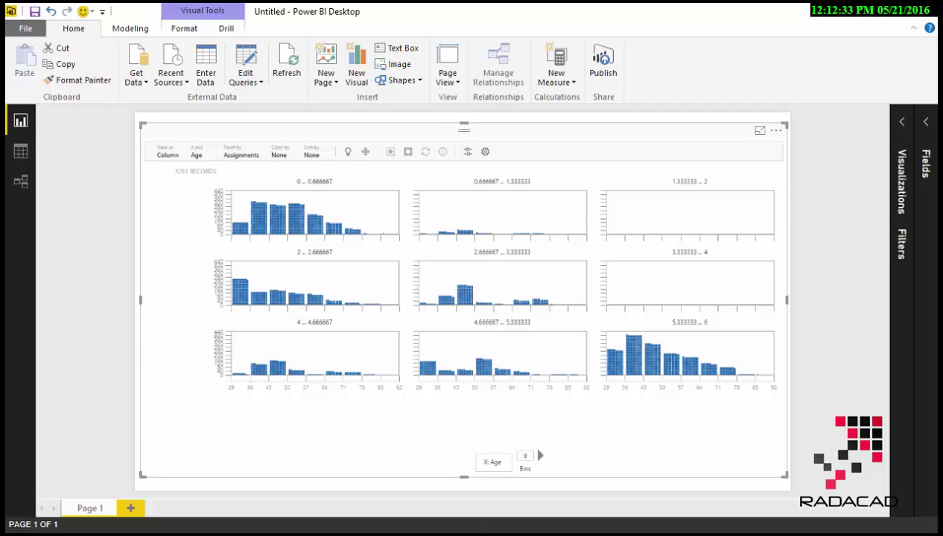
{"action": "mouse_move", "coordinate": [559, 533]}
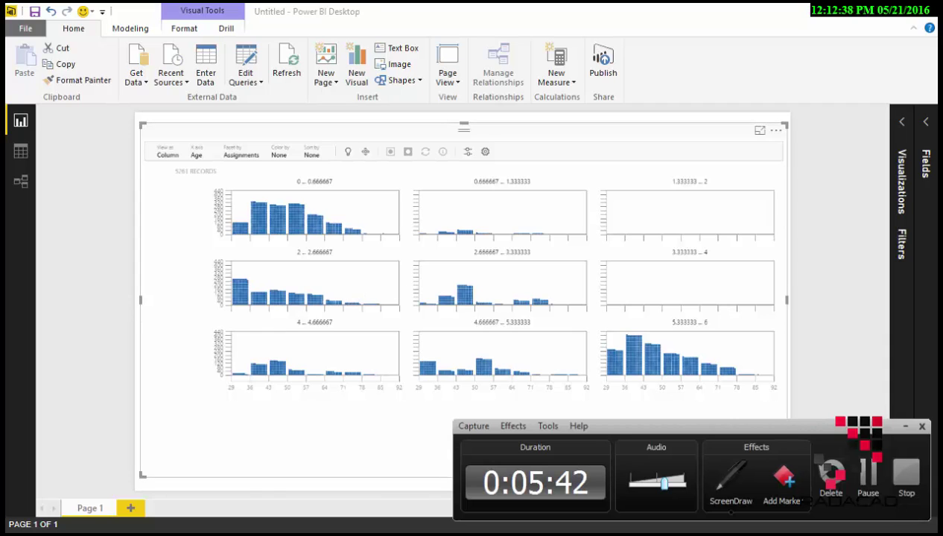
{"action": "left_click", "coordinate": [442, 336]}
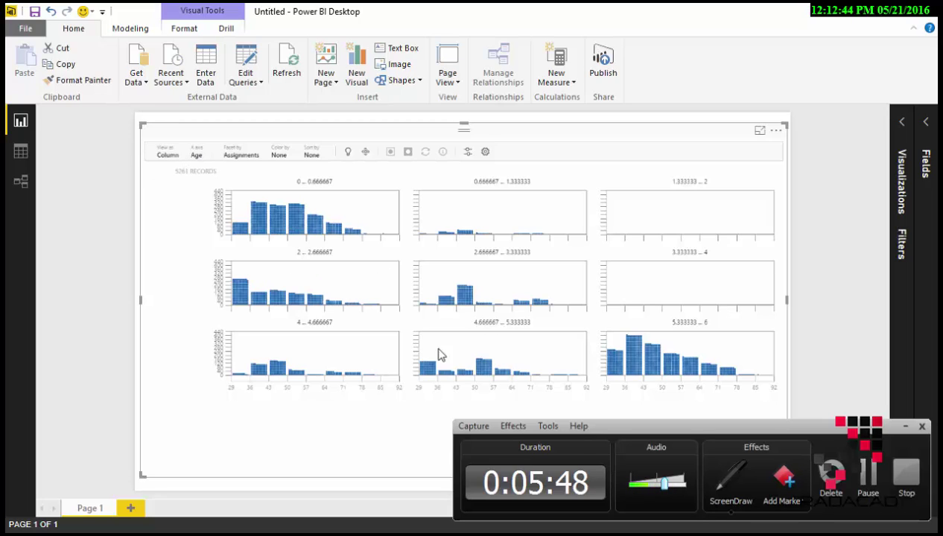
{"action": "left_click", "coordinate": [905, 428]}
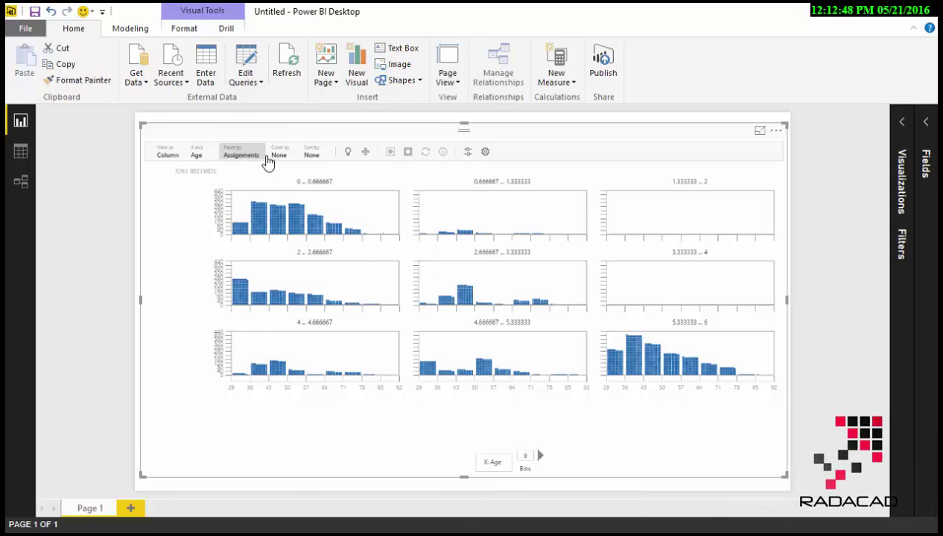
{"action": "left_click", "coordinate": [201, 156]}
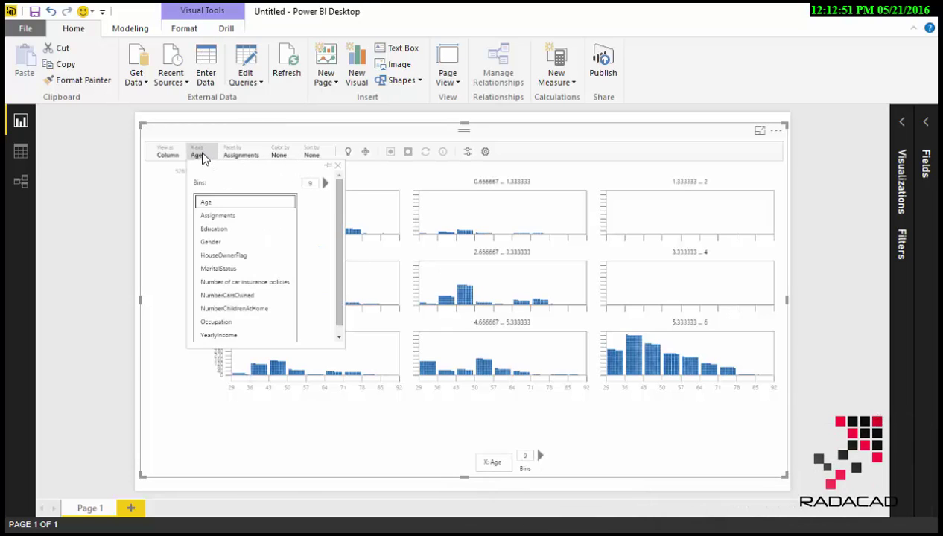
{"action": "left_click", "coordinate": [216, 229]}
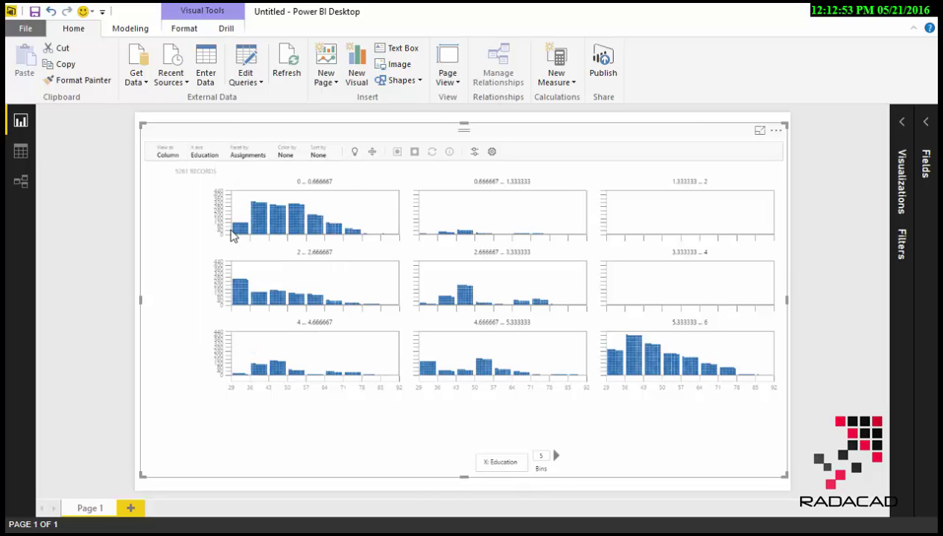
Colour the SandDance records by Gender.
{"action": "left_click", "coordinate": [289, 159]}
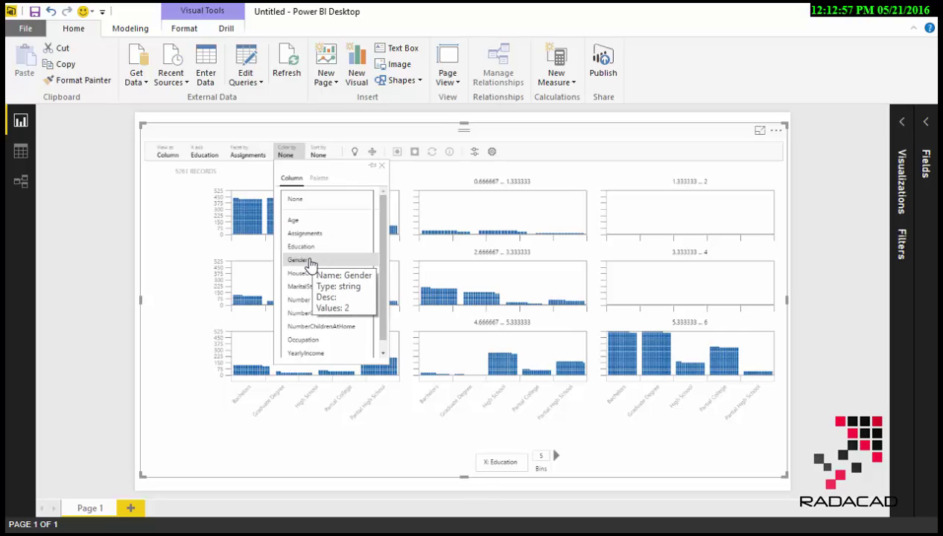
{"action": "left_click", "coordinate": [305, 259]}
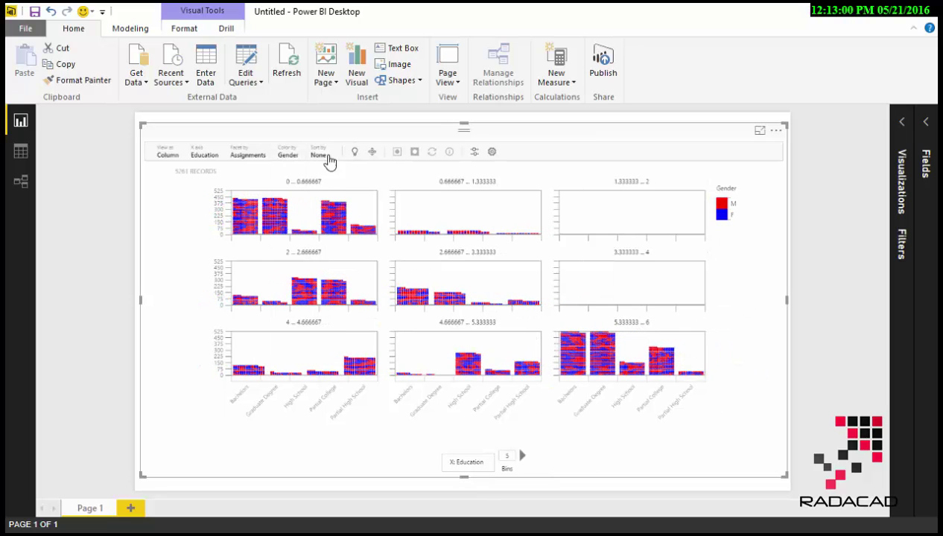
{"action": "left_click", "coordinate": [320, 155]}
Try the Scatter and Density views, then settle on viewing the chart as Stacks.
{"action": "left_click", "coordinate": [168, 157]}
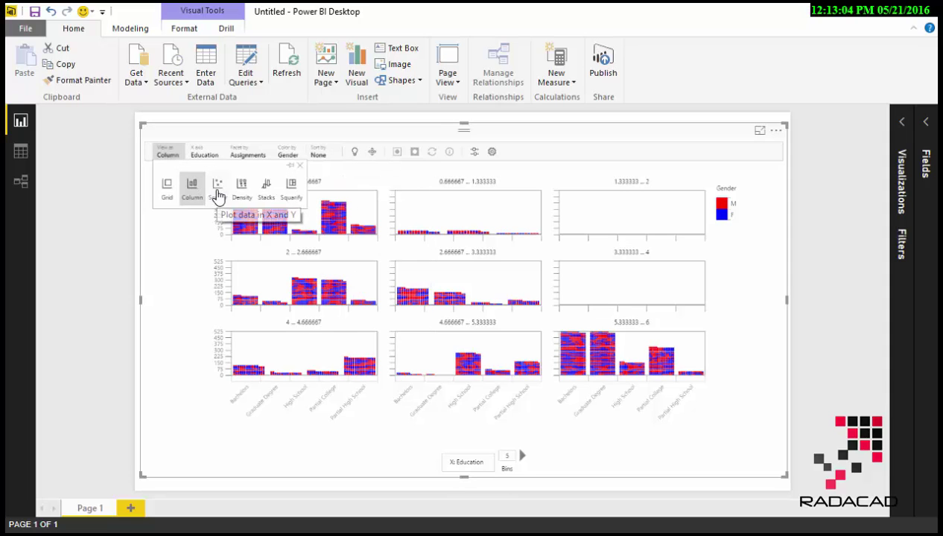
{"action": "left_click", "coordinate": [217, 186]}
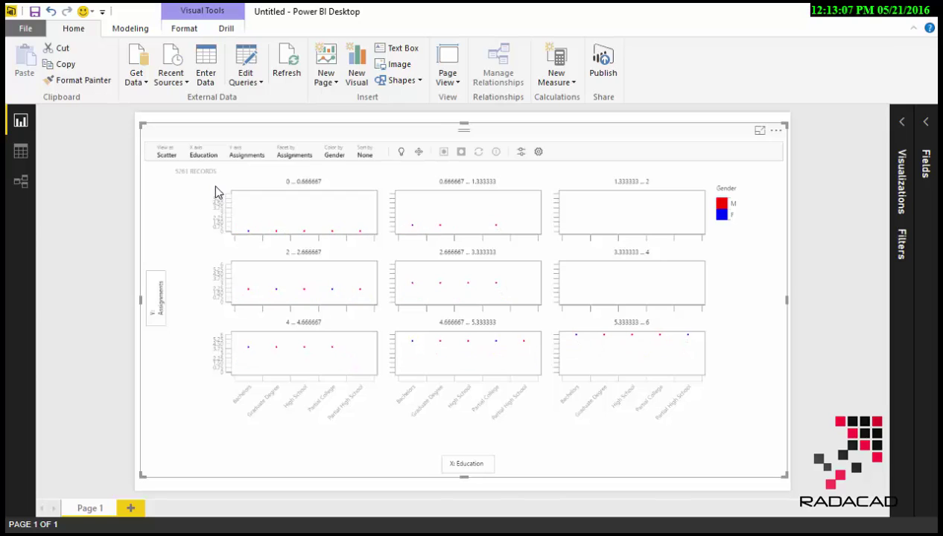
{"action": "left_click", "coordinate": [167, 157]}
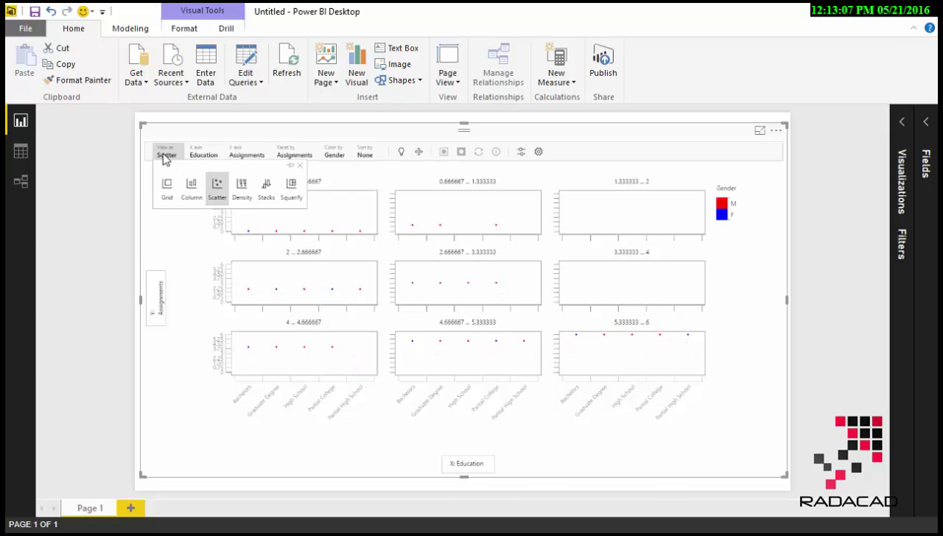
{"action": "left_click", "coordinate": [248, 197]}
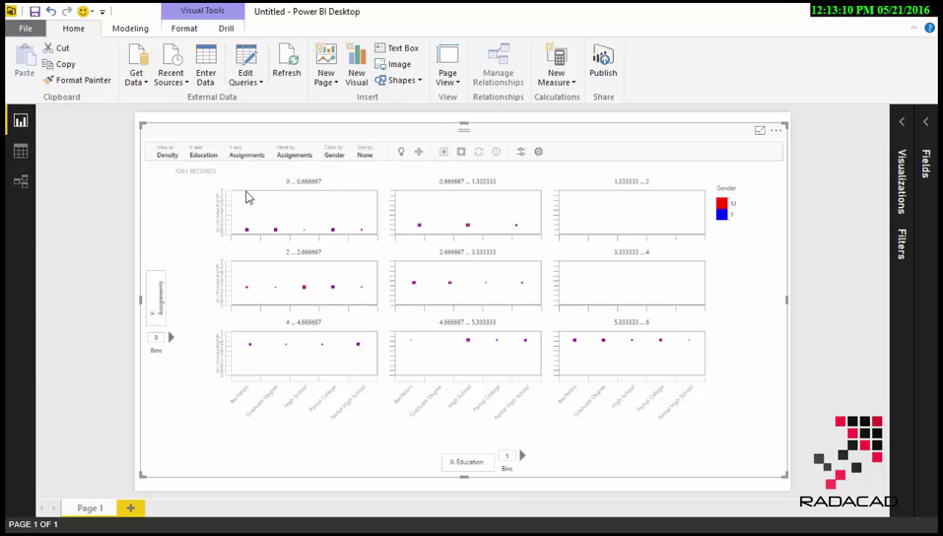
{"action": "left_click", "coordinate": [167, 155]}
{"action": "left_click", "coordinate": [275, 201]}
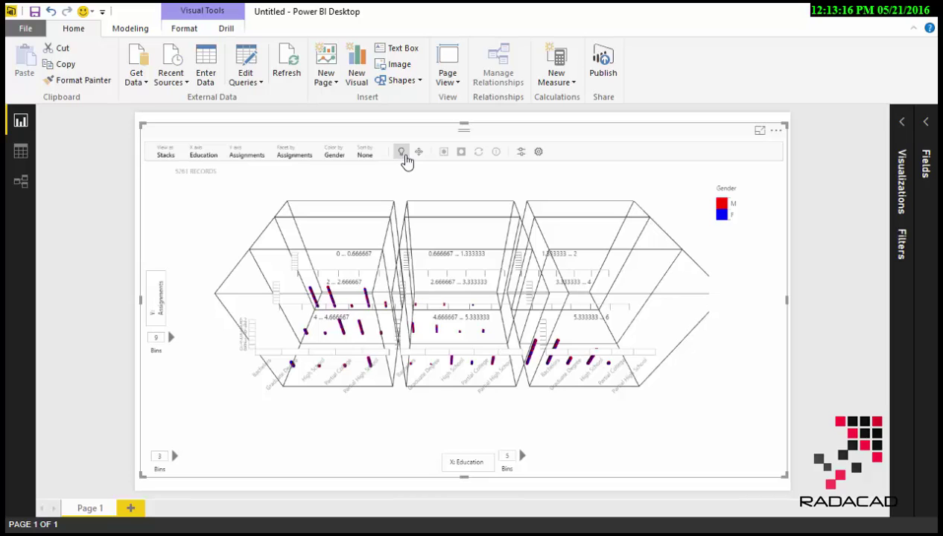
Rotate the 3-D assignments chart to an angled view, then open the SandDance Insights panel.
{"action": "left_click", "coordinate": [420, 153]}
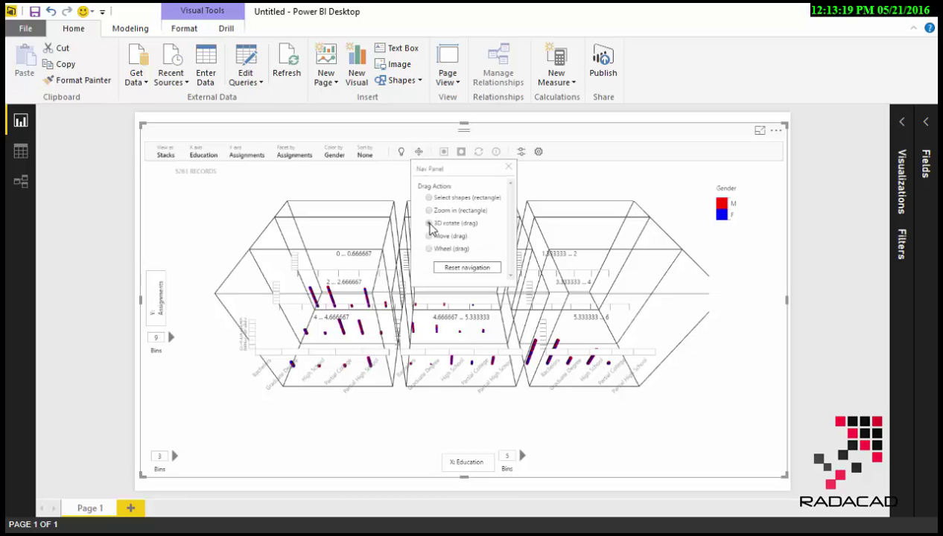
{"action": "left_click", "coordinate": [460, 268]}
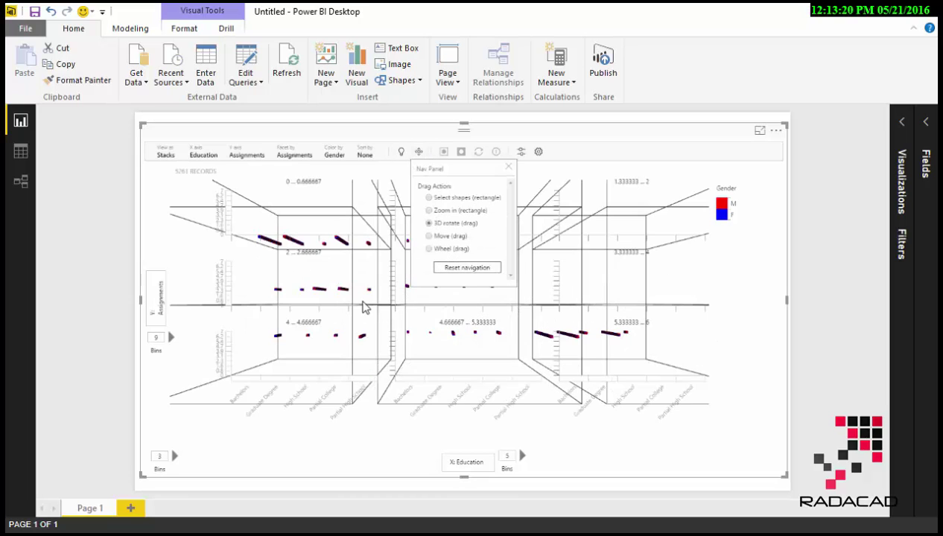
{"action": "left_click_drag", "start_coordinate": [362, 307], "coordinate": [301, 280]}
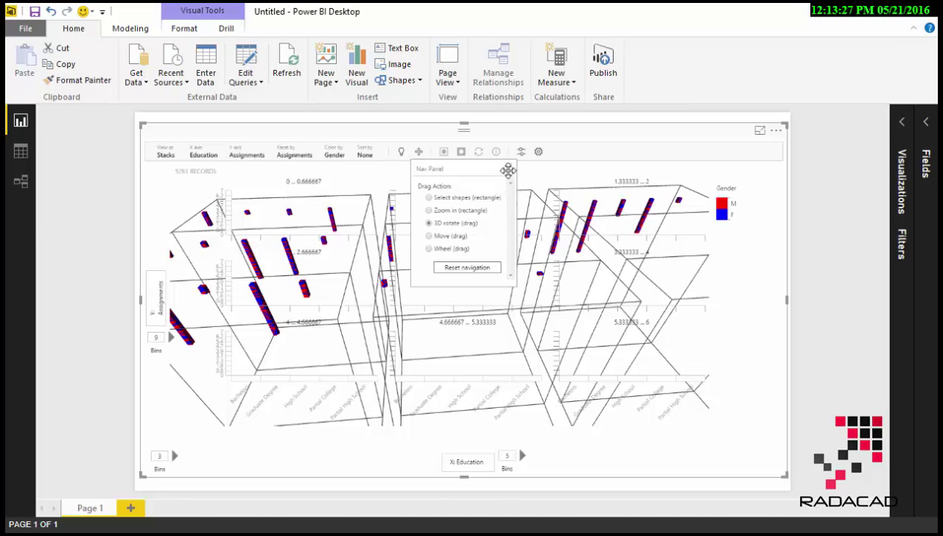
{"action": "left_click", "coordinate": [508, 166]}
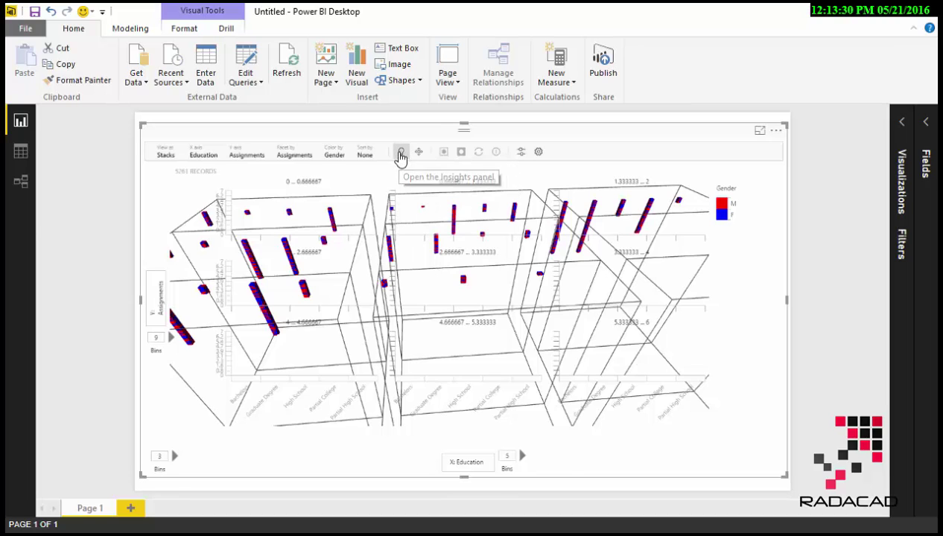
{"action": "left_click", "coordinate": [401, 153]}
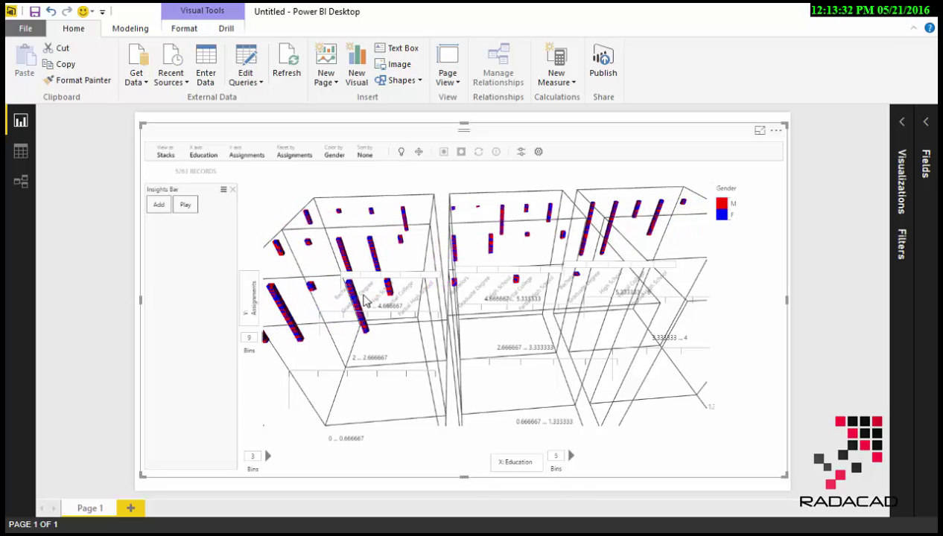
Save the 3-D view as Insight-1 and switch the chart to a Grid layout.
{"action": "left_click", "coordinate": [156, 205]}
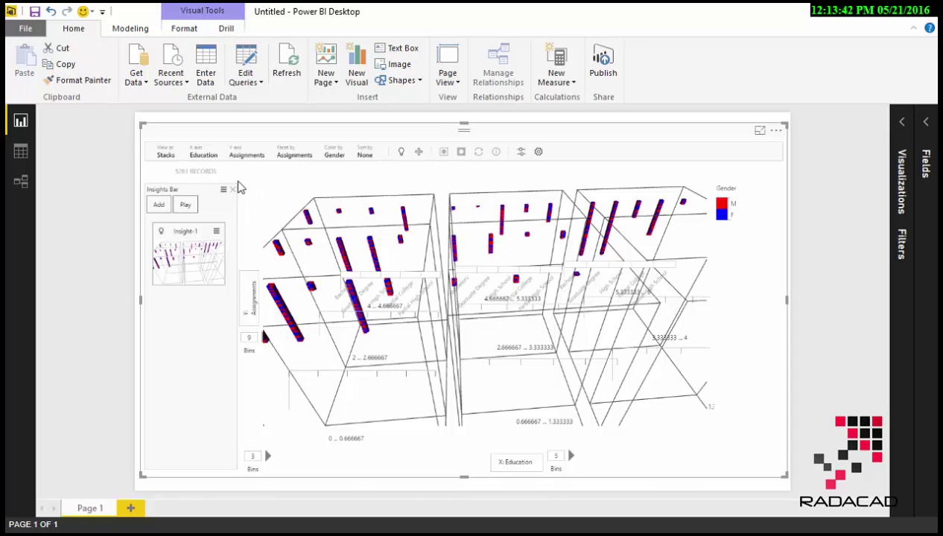
{"action": "left_click", "coordinate": [167, 154]}
{"action": "left_click", "coordinate": [169, 202]}
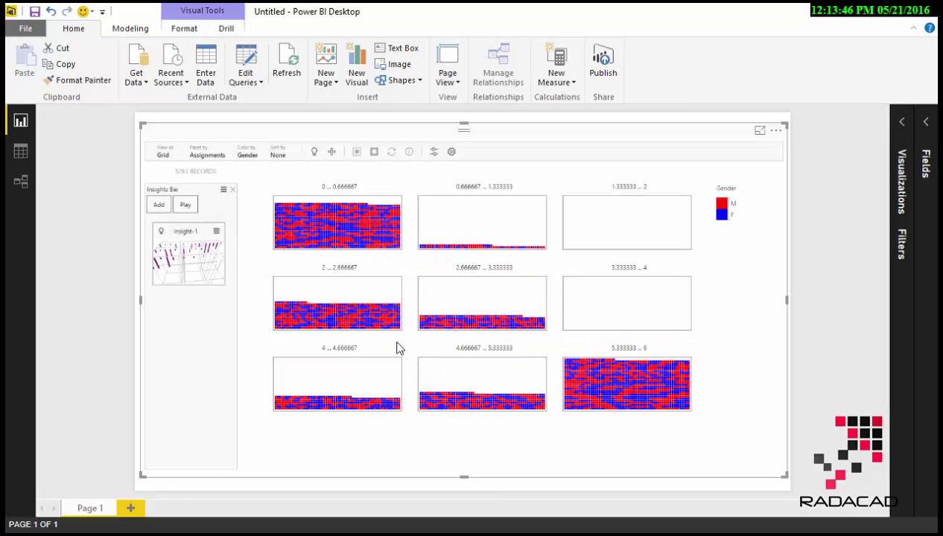
Colour the grid by MaritalStatus, select the M records, and save Insight-2.
{"action": "left_click", "coordinate": [342, 229]}
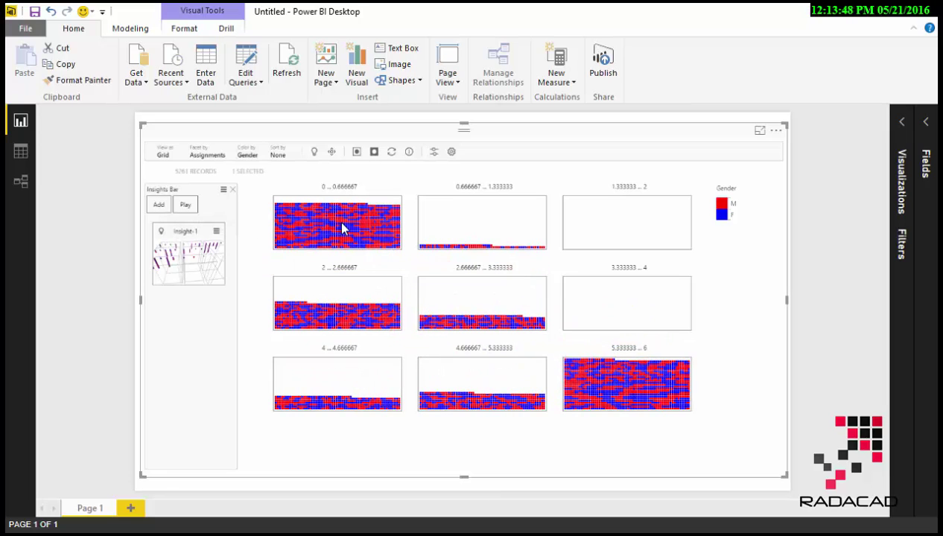
{"action": "left_click", "coordinate": [250, 155]}
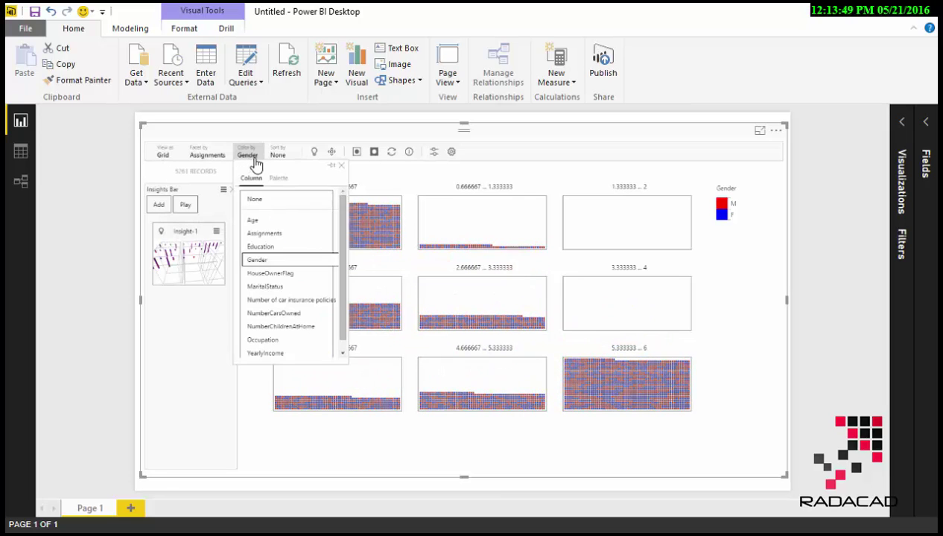
{"action": "left_click", "coordinate": [292, 287]}
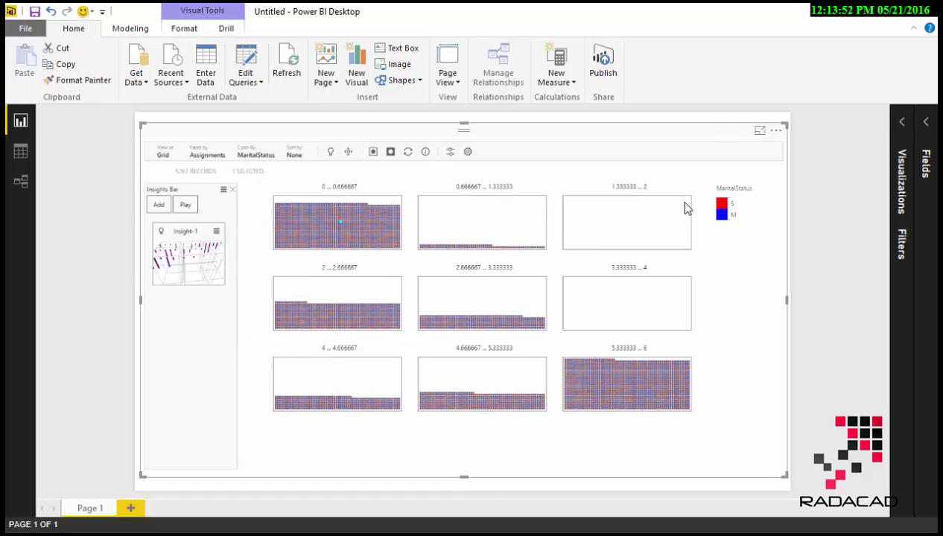
{"action": "left_click", "coordinate": [723, 216]}
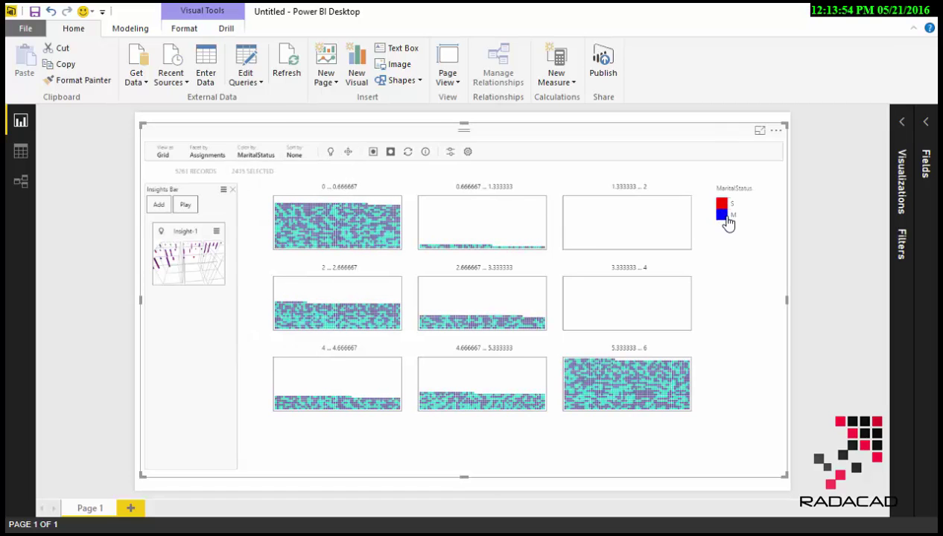
{"action": "left_click", "coordinate": [160, 205]}
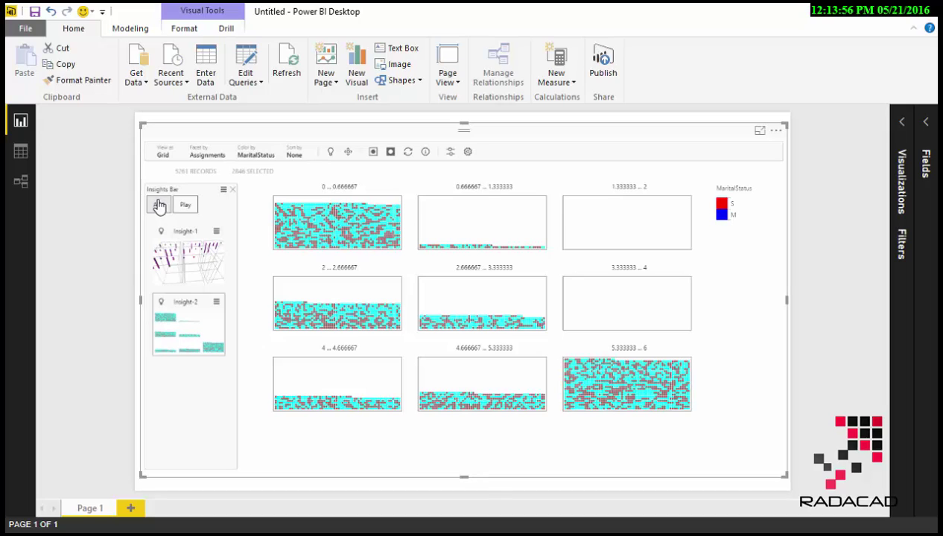
Recolour by YearlyIncome, sort by Age, and show columns of Education per panel.
{"action": "left_click", "coordinate": [212, 156]}
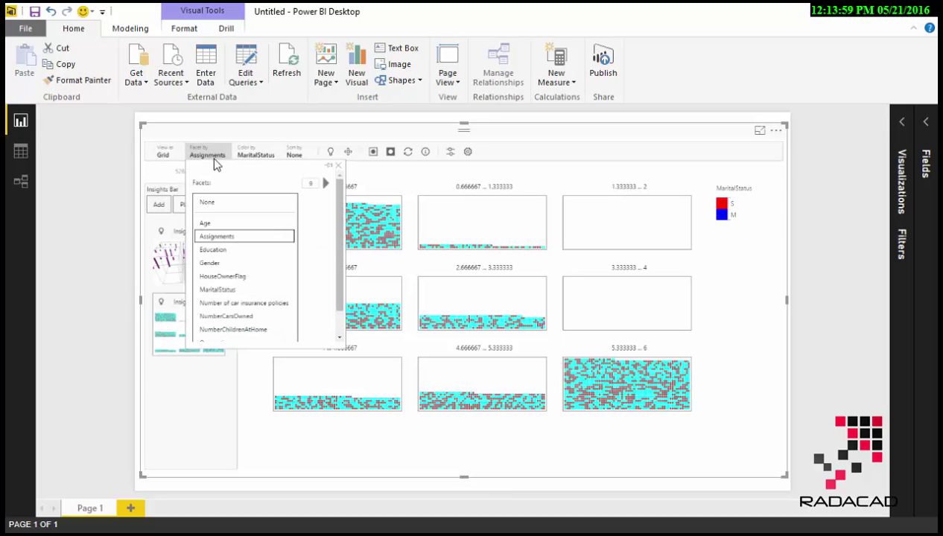
{"action": "left_click", "coordinate": [256, 154]}
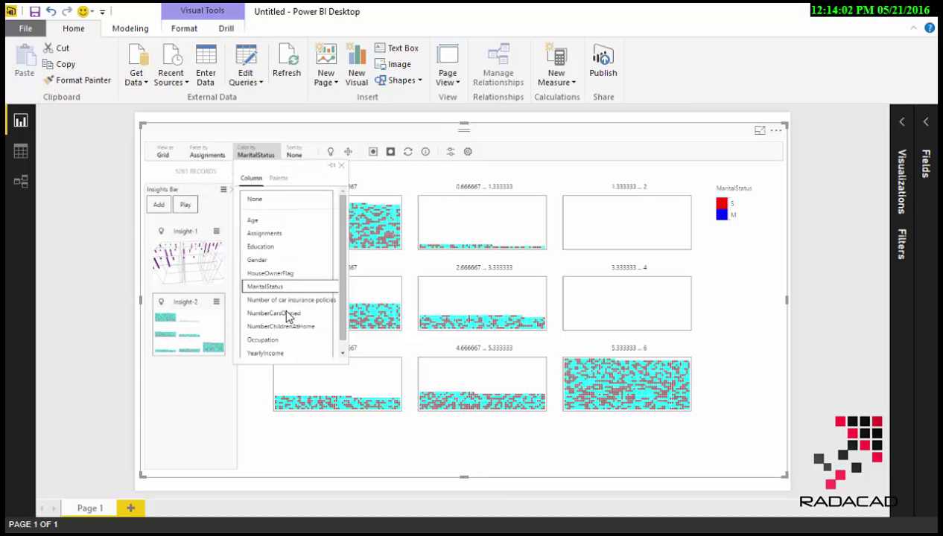
{"action": "left_click", "coordinate": [266, 353]}
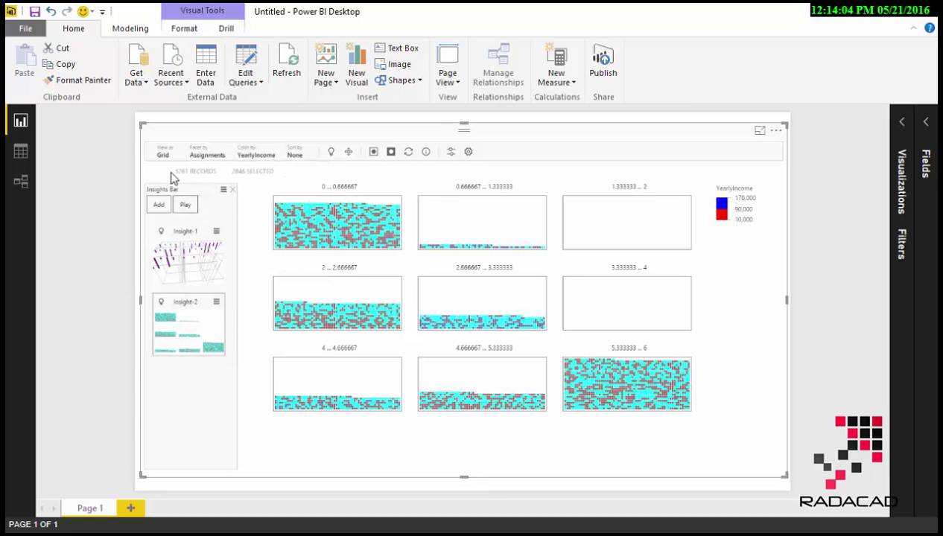
{"action": "left_click", "coordinate": [295, 153]}
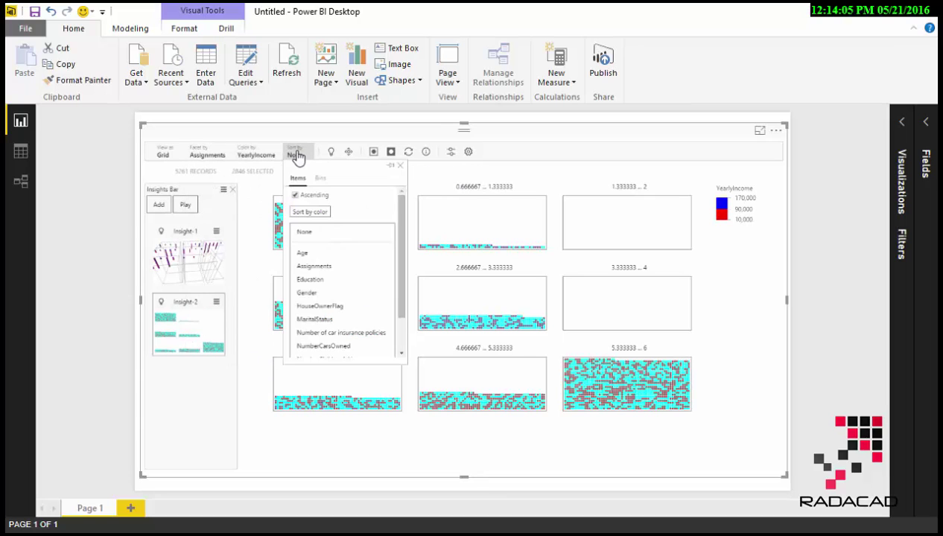
{"action": "left_click", "coordinate": [313, 252]}
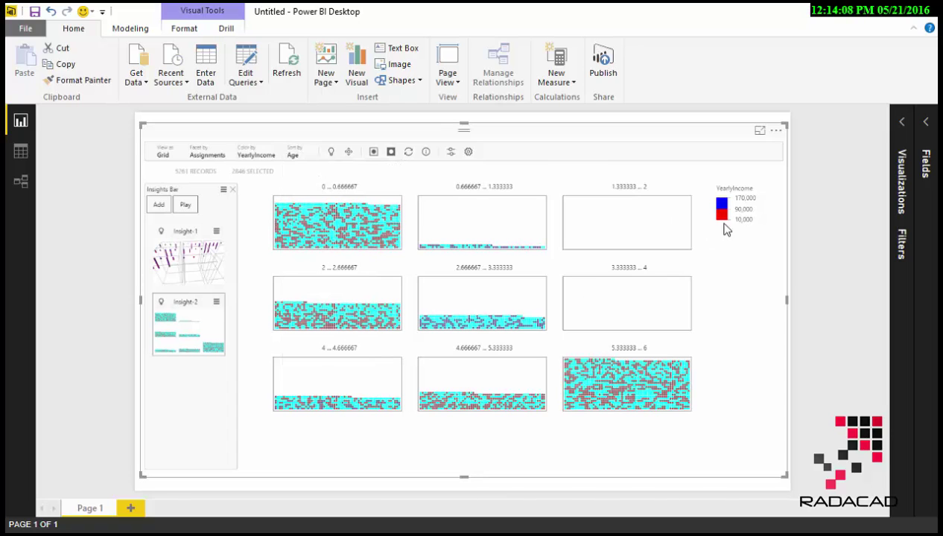
{"action": "left_click", "coordinate": [165, 158]}
{"action": "left_click", "coordinate": [193, 186]}
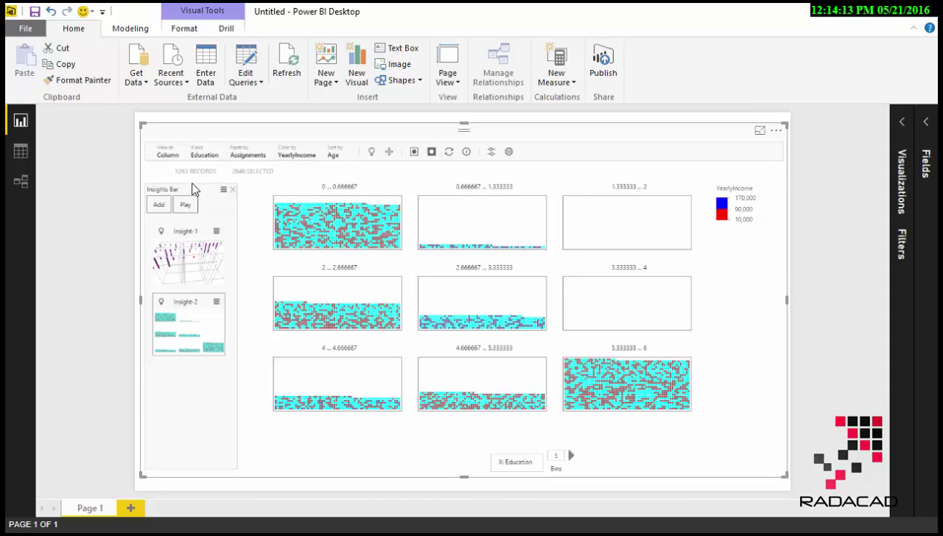
Save the column view as Insight-3, play back the insights, and return to the browser.
{"action": "left_click", "coordinate": [161, 207]}
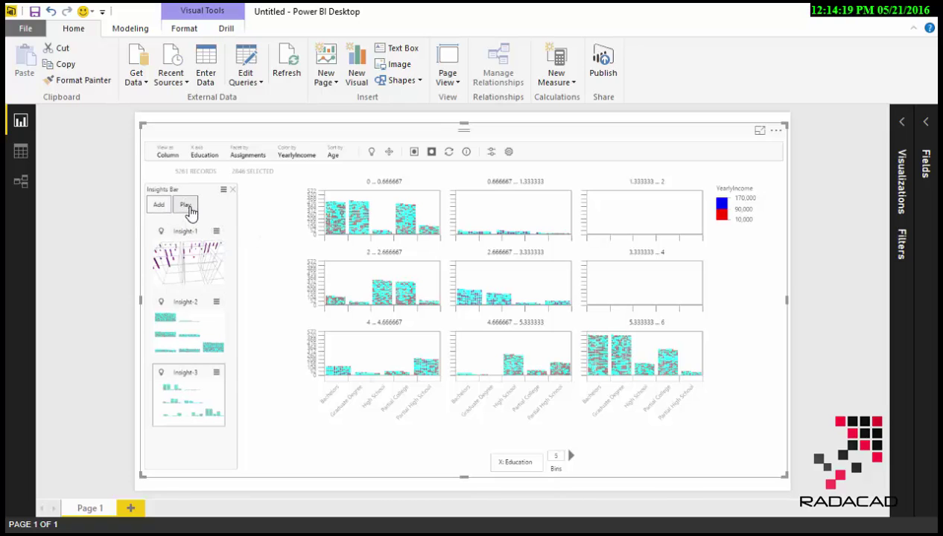
{"action": "left_click", "coordinate": [185, 207]}
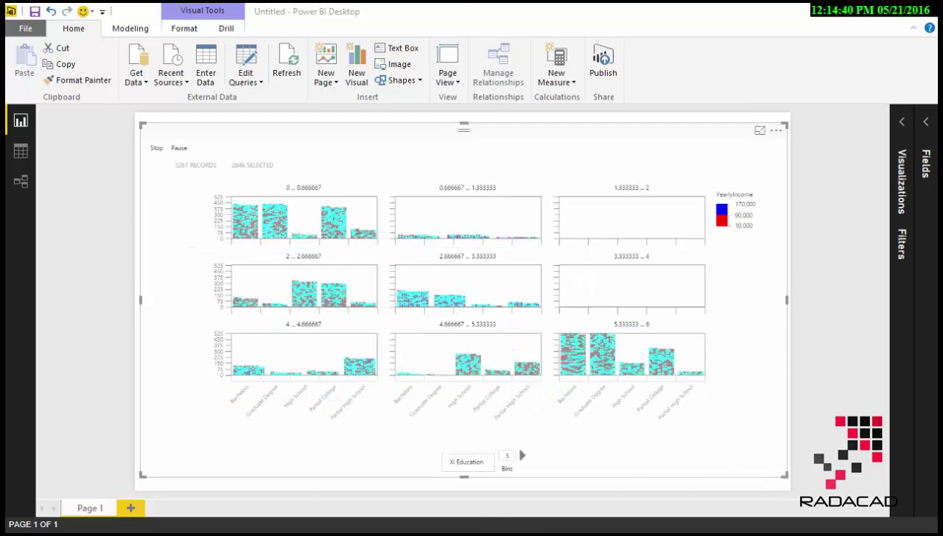
{"action": "key", "text": "alt+Tab"}
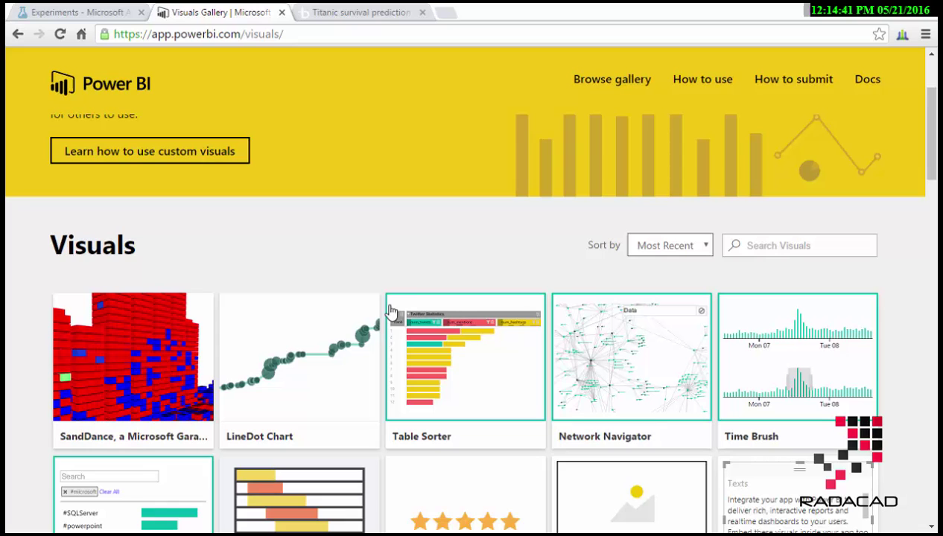
Find Export Data by searching 'writer' and place it below Assign Data to Clusters.
{"action": "left_click", "coordinate": [109, 15]}
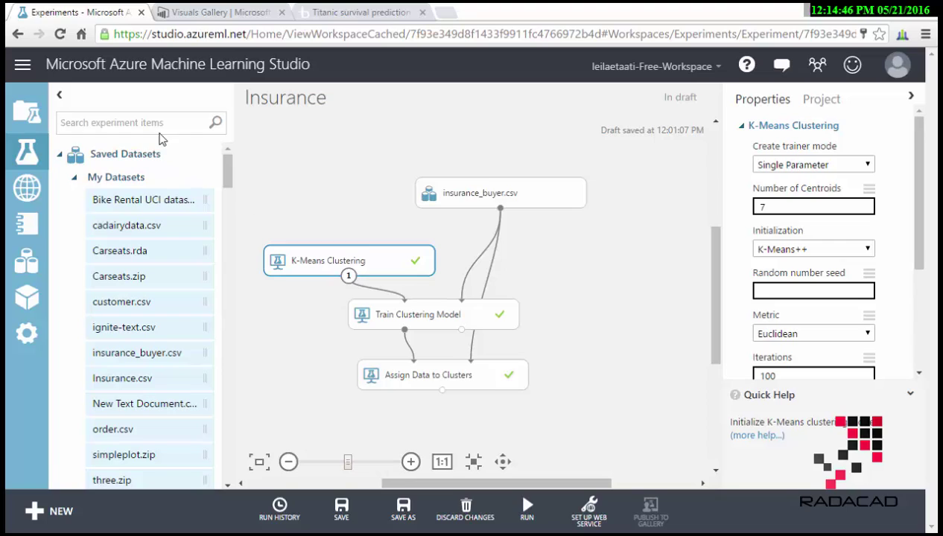
{"action": "type", "text": "writer"}
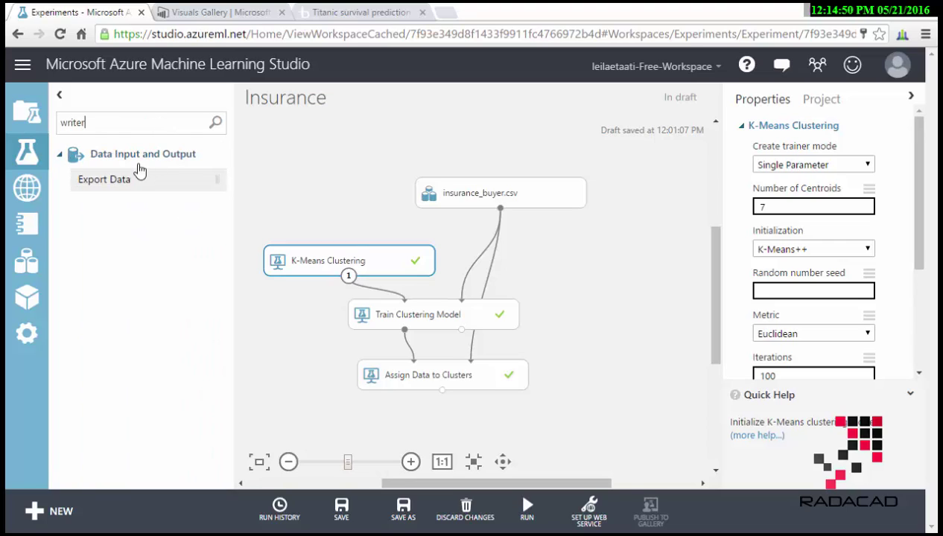
{"action": "mouse_move", "coordinate": [142, 179]}
{"action": "left_mouse_down"}
{"action": "mouse_move", "coordinate": [152, 200]}
{"action": "mouse_move", "coordinate": [298, 338]}
{"action": "mouse_move", "coordinate": [145, 179]}
{"action": "left_mouse_up"}
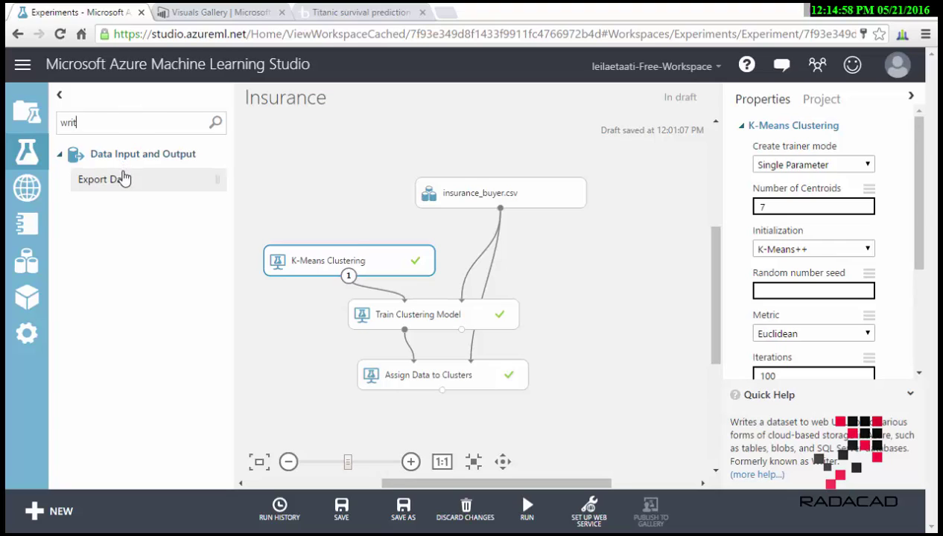
{"action": "left_click_drag", "start_coordinate": [122, 179], "coordinate": [365, 426]}
Review the Export Data module's available data destinations, then return to Power BI Desktop.
{"action": "left_click", "coordinate": [366, 419]}
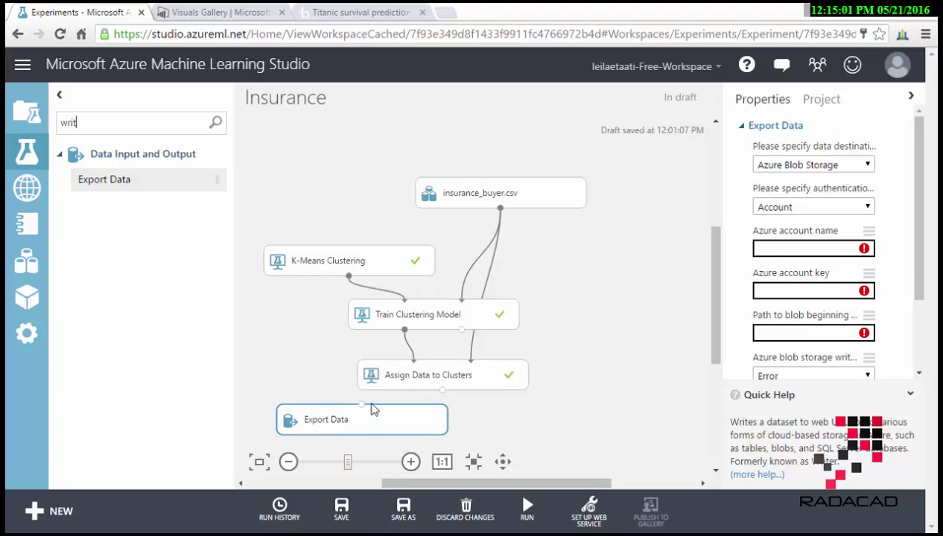
{"action": "left_click", "coordinate": [798, 167]}
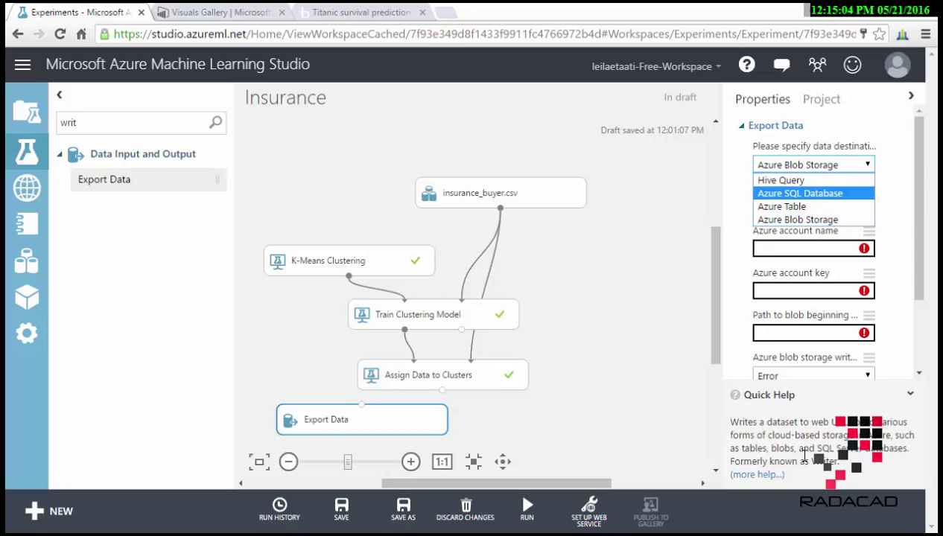
{"action": "key", "text": "alt+Tab"}
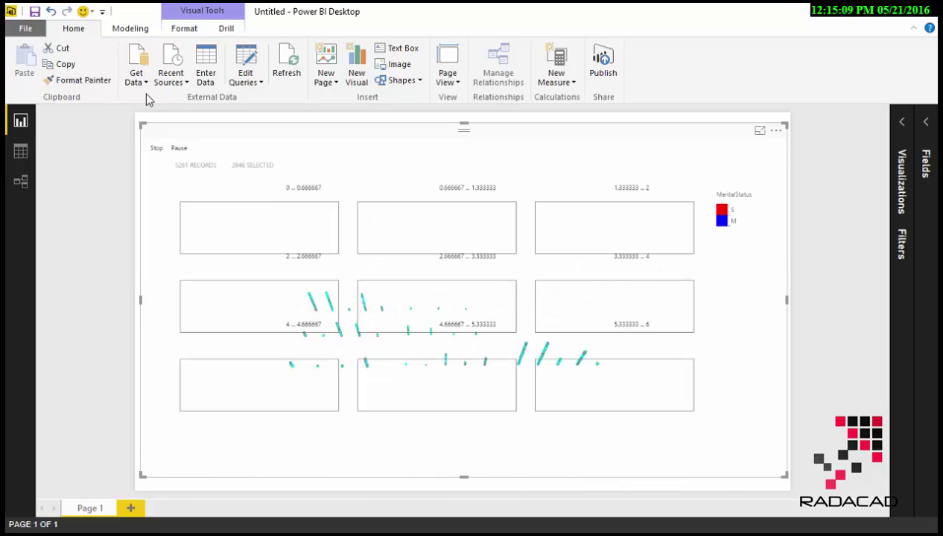
Pause the SandDance insight playback on the MaritalStatus grid.
{"action": "left_click", "coordinate": [179, 149]}
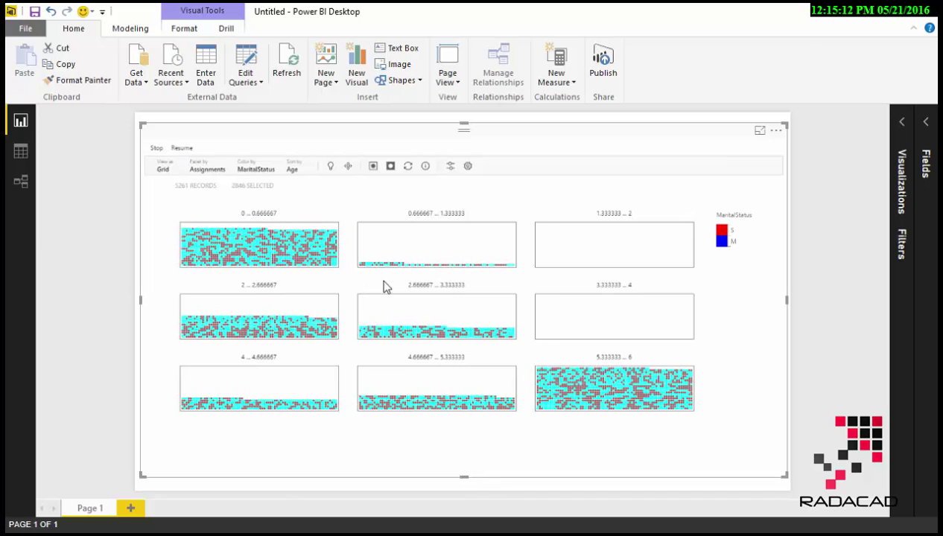